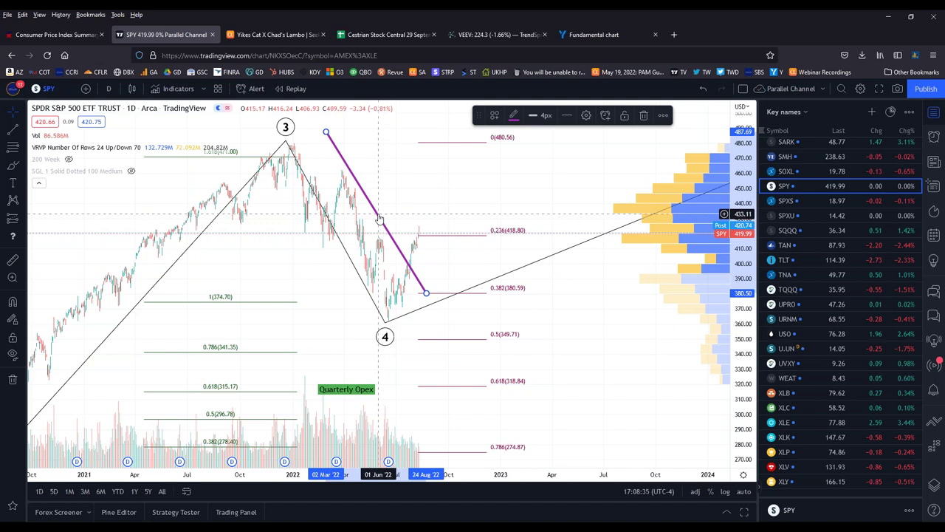
- Delete the thick purple trend line running down across the 2022 price decline on the SPY chart
key("Delete")
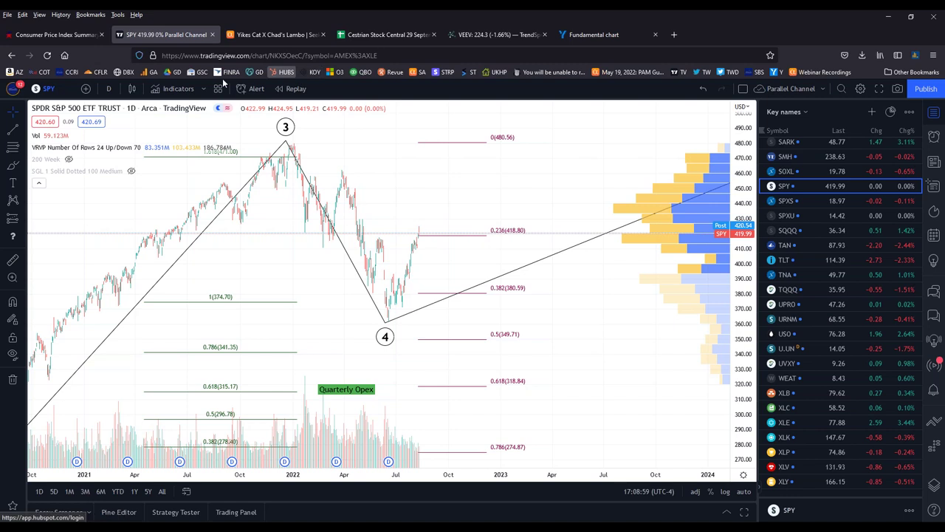
- Review Table A, the monthly percent changes in CPI, in the Consumer Price Index Summary on the BLS site
left_click(53, 34)
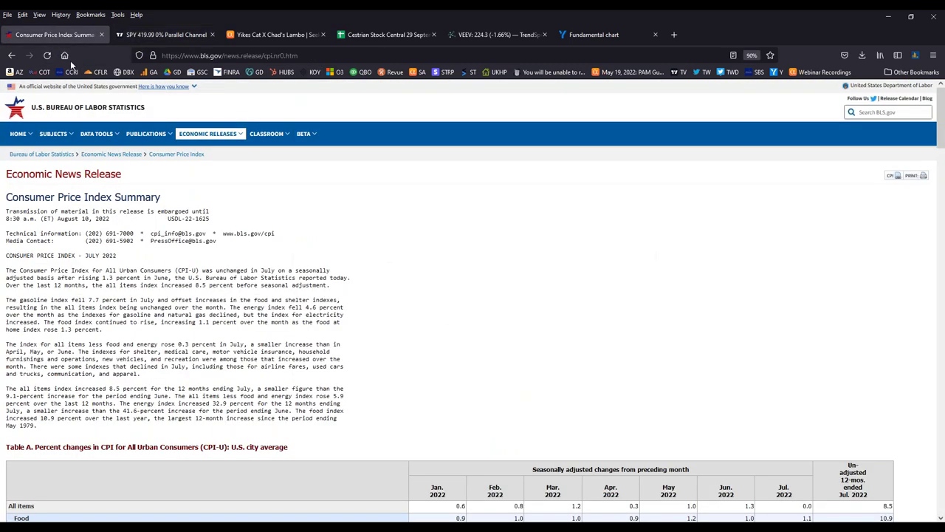
scroll(442, 239, "down", 4)
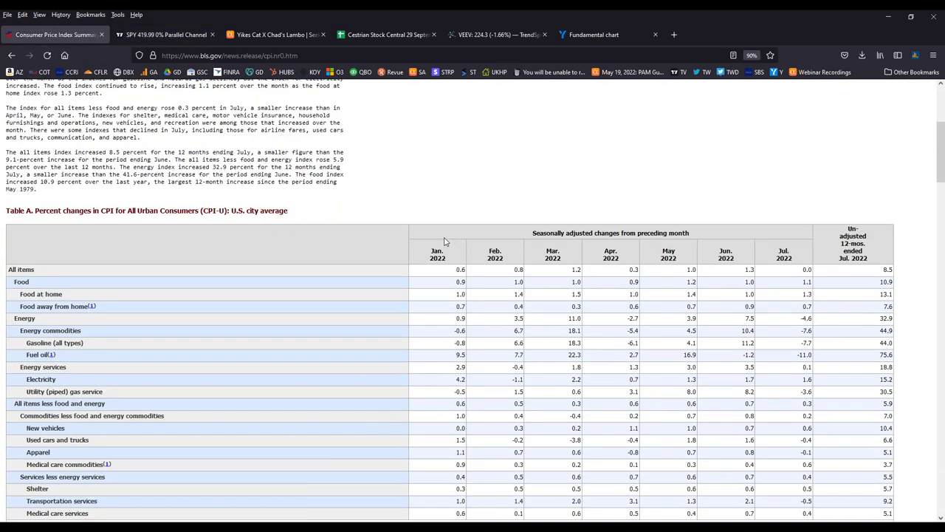
scroll(431, 238, "down", 1)
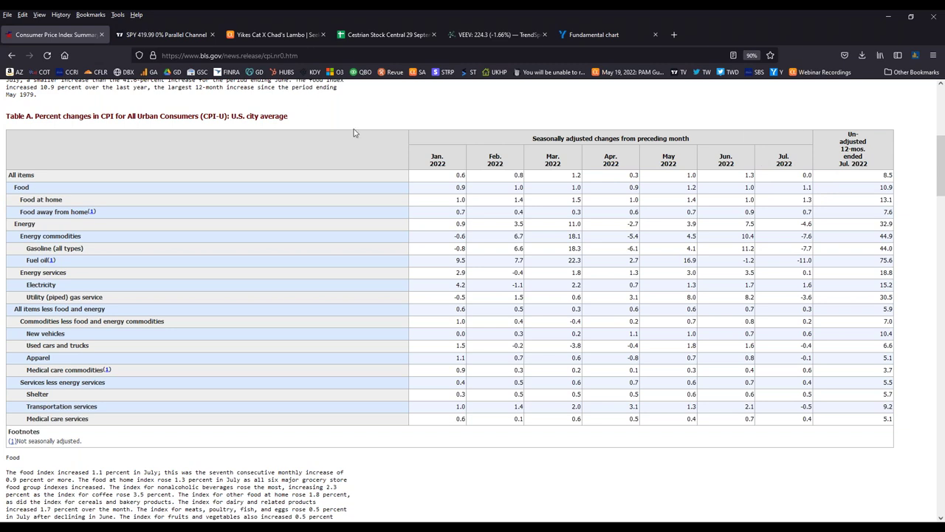
- Return to the TradingView chart, load QQQ from the watchlist and view its price action through the projected wave 5
left_click(170, 36)
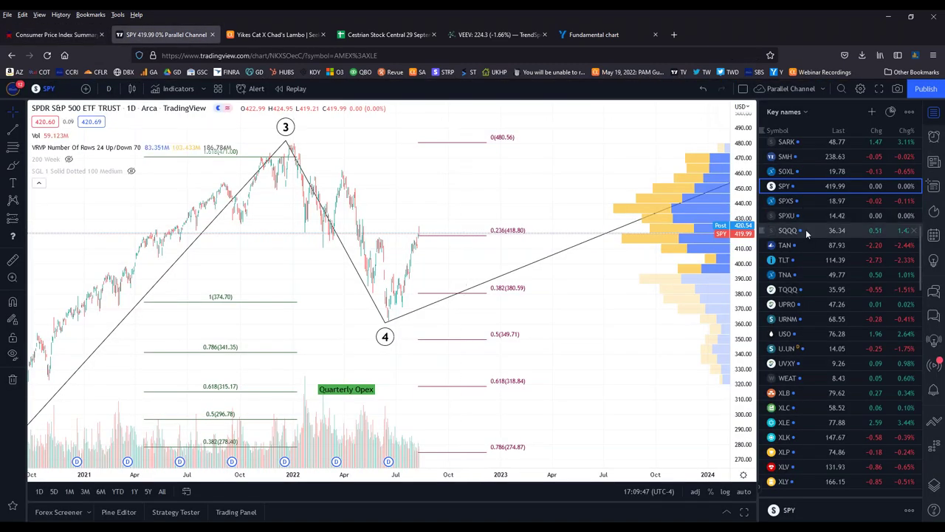
scroll(809, 294, "up", 2)
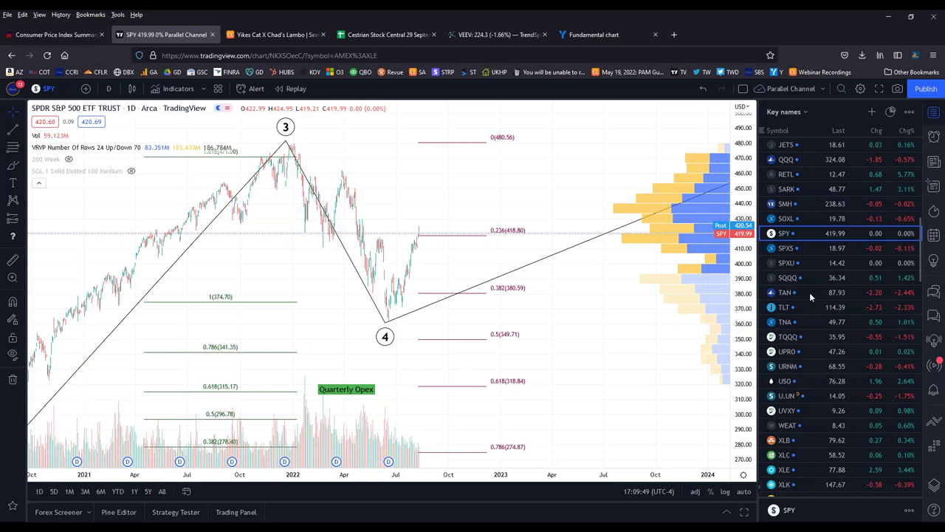
left_click(814, 158)
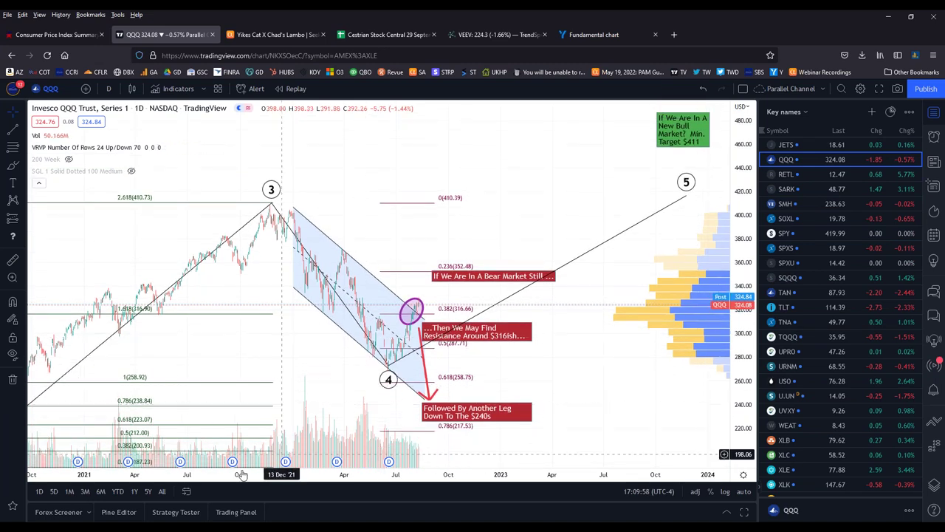
scroll(242, 475, "down", 5)
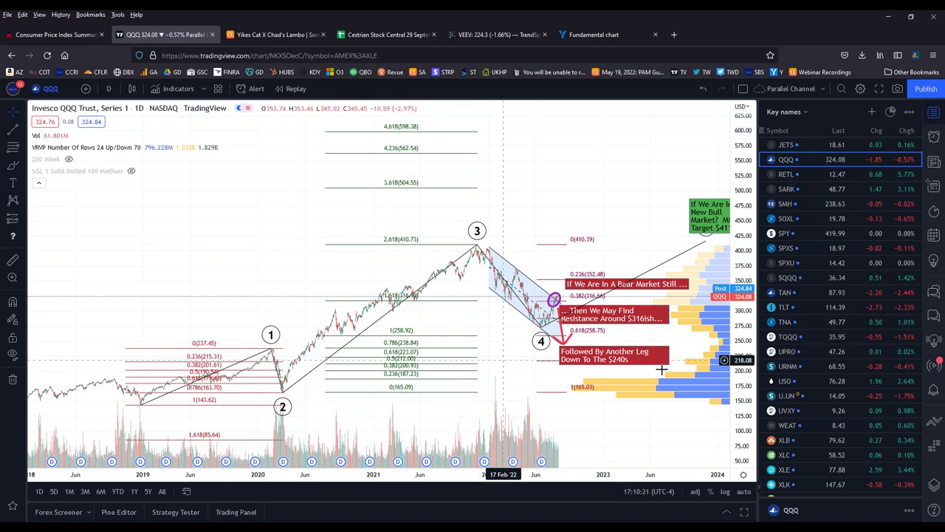
left_click_drag(743, 341, 226, 274)
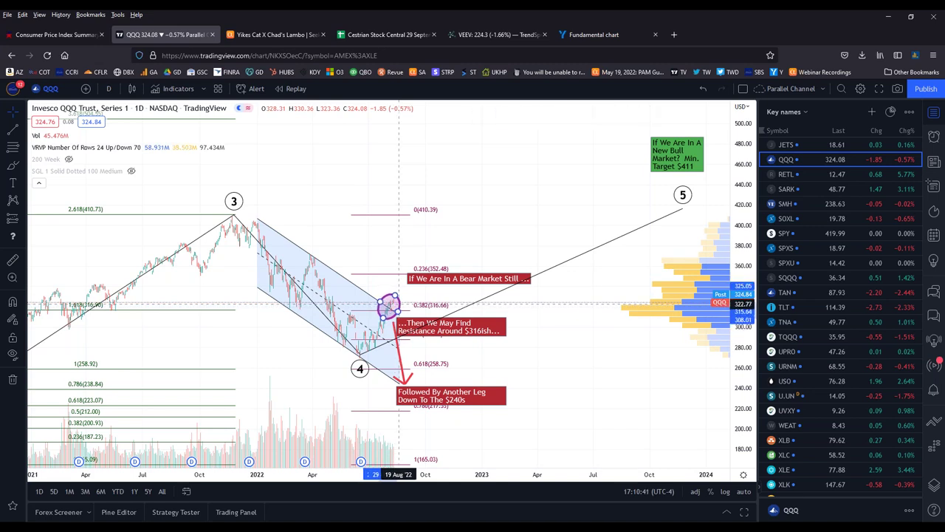
- Move the purple ellipse up to about 350 and the "...Then We May Find Resistance Around $316ish..." label to about 289 in December 2022
left_click_drag(389, 302, 375, 282)
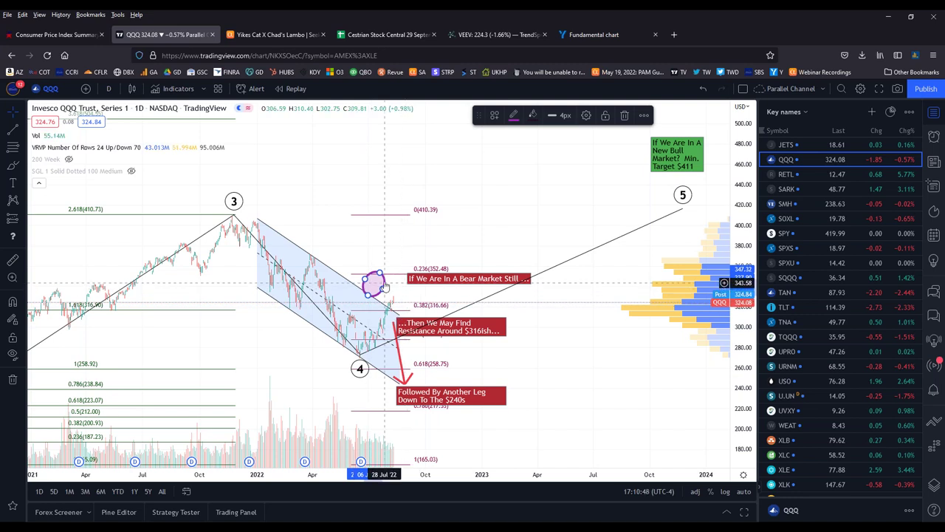
left_click_drag(384, 282, 379, 272)
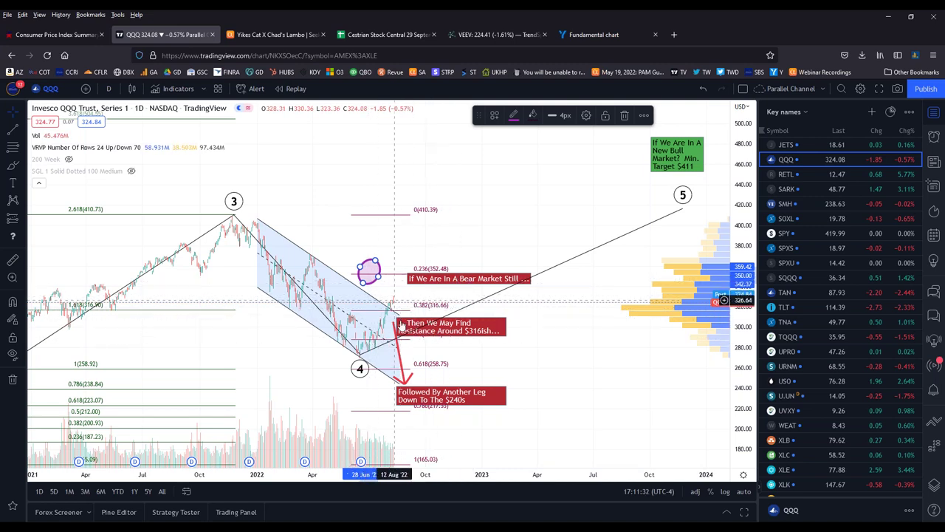
left_click_drag(484, 328, 552, 349)
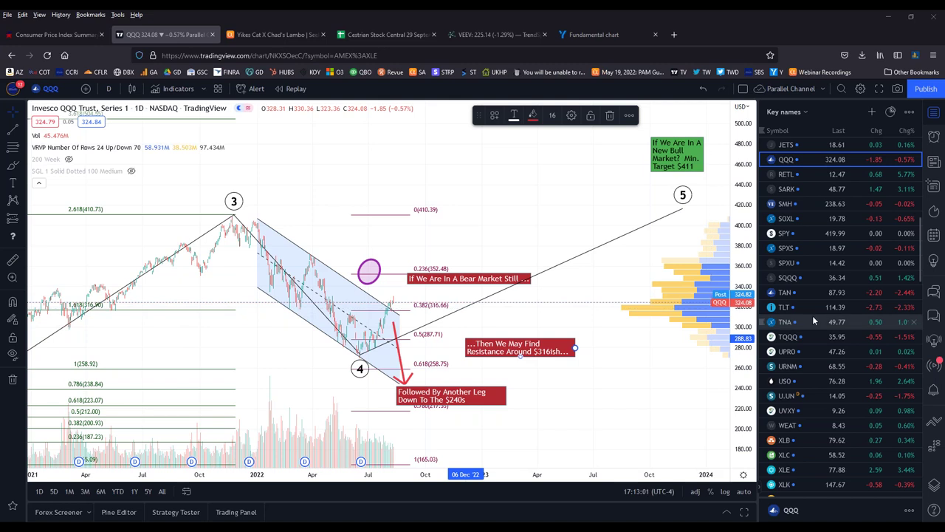
- Load the US10Y chart from the watchlist and delete the blue price range measurement below the 2022 peak
scroll(812, 315, "up", 5)
scroll(813, 316, "up", 3)
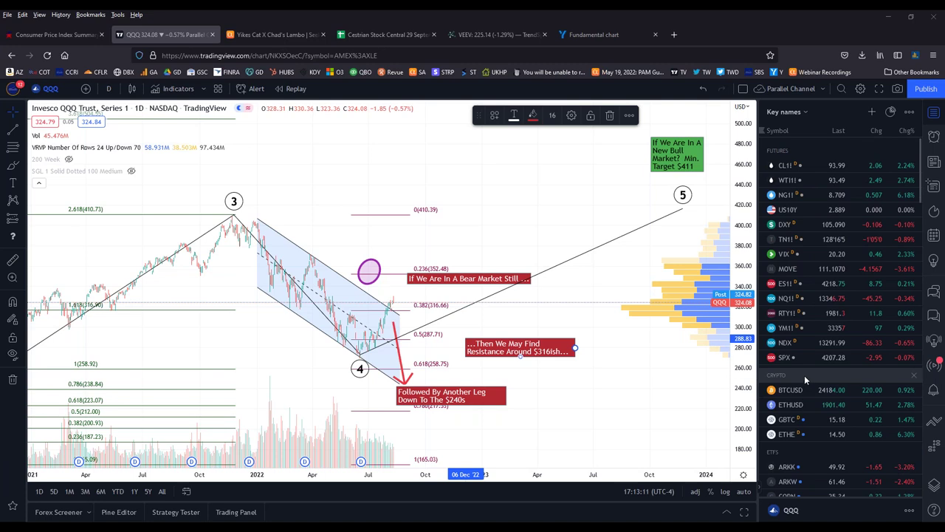
left_click(834, 213)
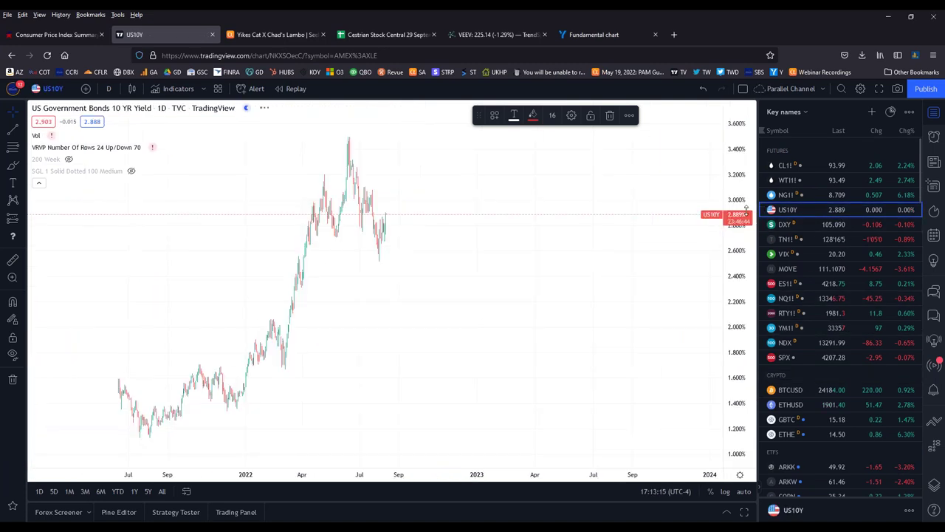
left_click_drag(742, 189, 742, 222)
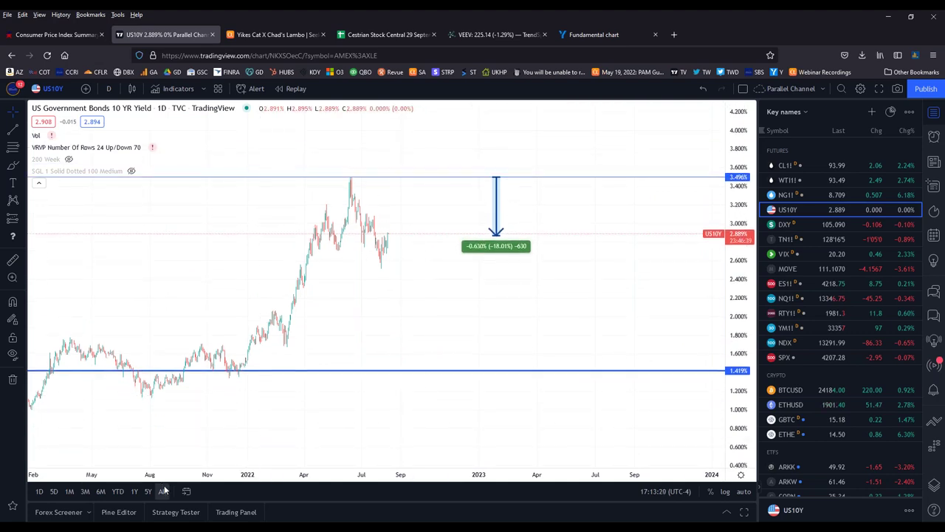
left_click_drag(177, 475, 591, 258)
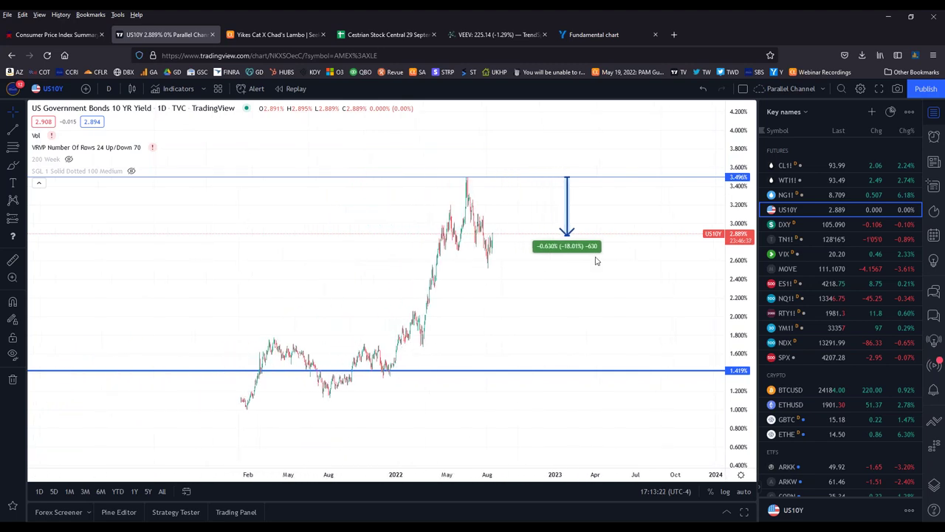
left_click(567, 222)
key("Delete")
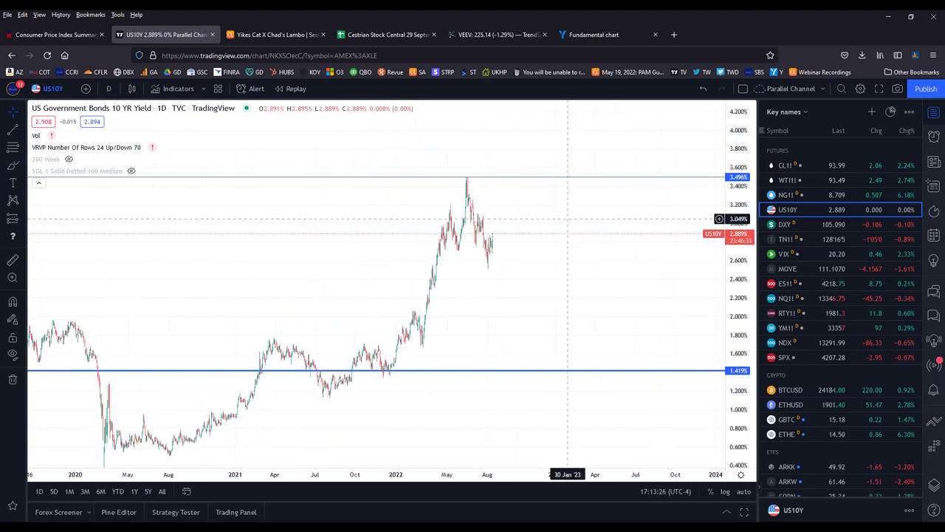
- Examine the ten-year yield's history back to 2015 against the horizontal line at the 2022 peak
left_click(466, 177)
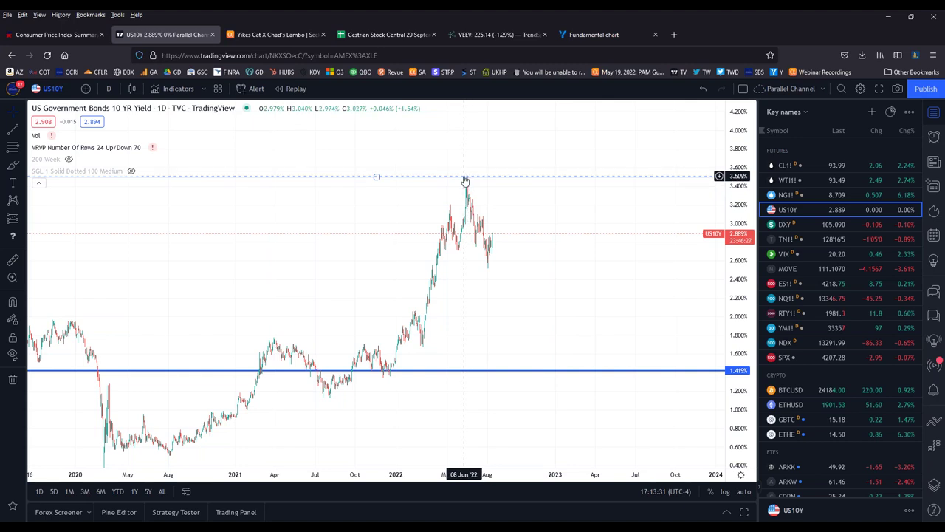
scroll(501, 451, "down", 3)
scroll(500, 452, "down", 5)
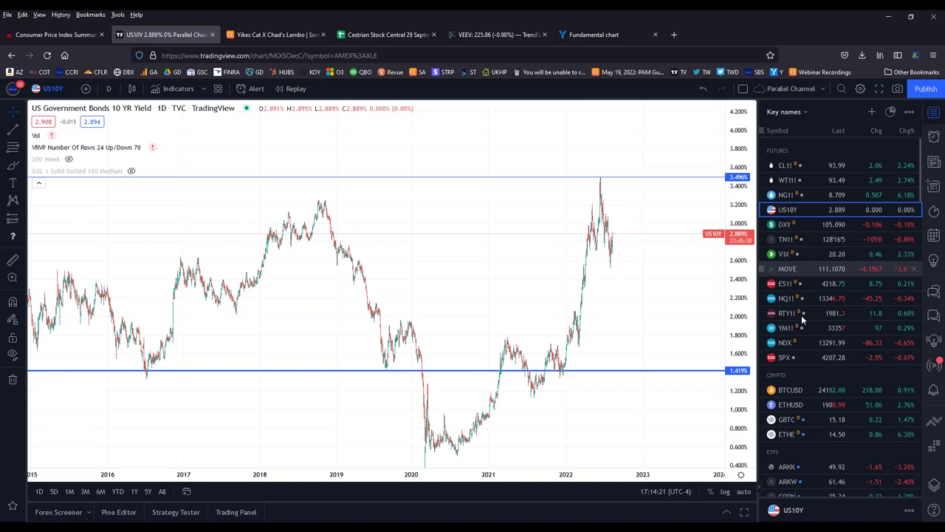
- Load the BTCUSD chart and examine waves 1 to 5 from the 2018 low and the decline that follows
left_click(803, 390)
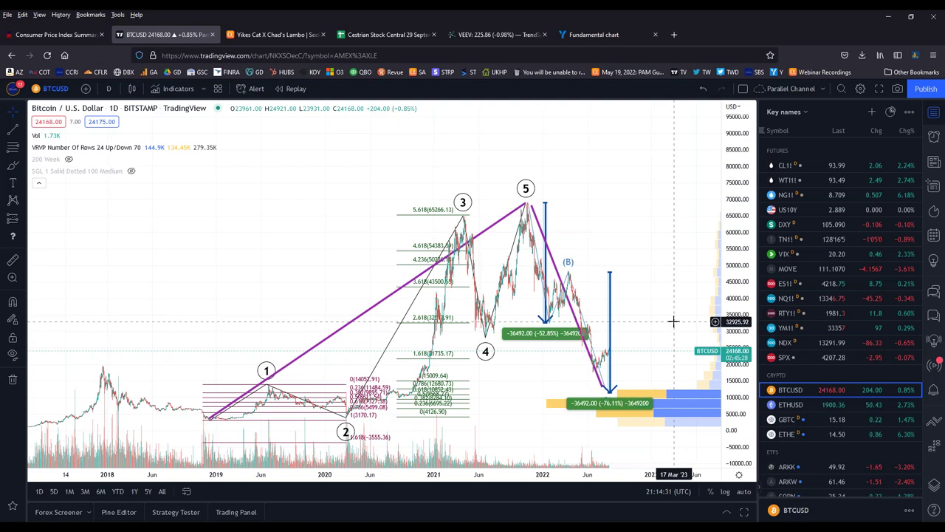
left_click_drag(628, 297, 591, 277)
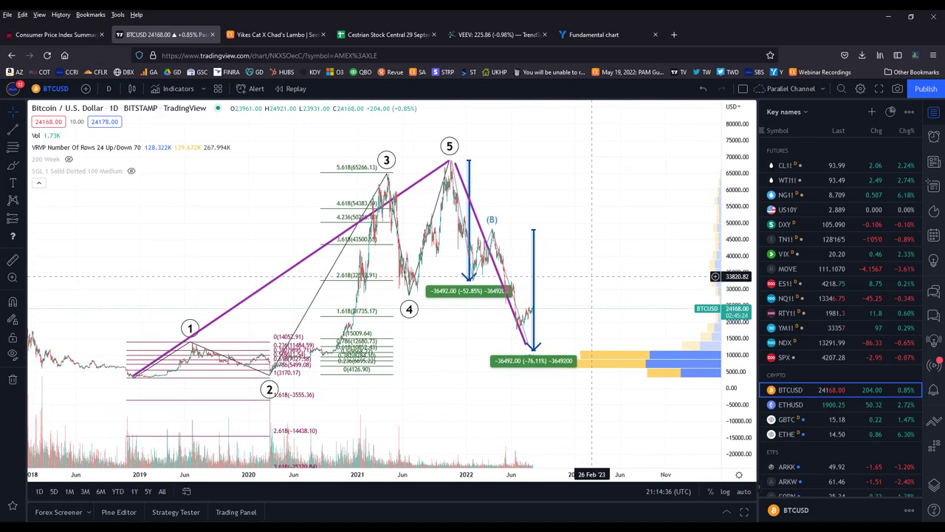
left_click(375, 364)
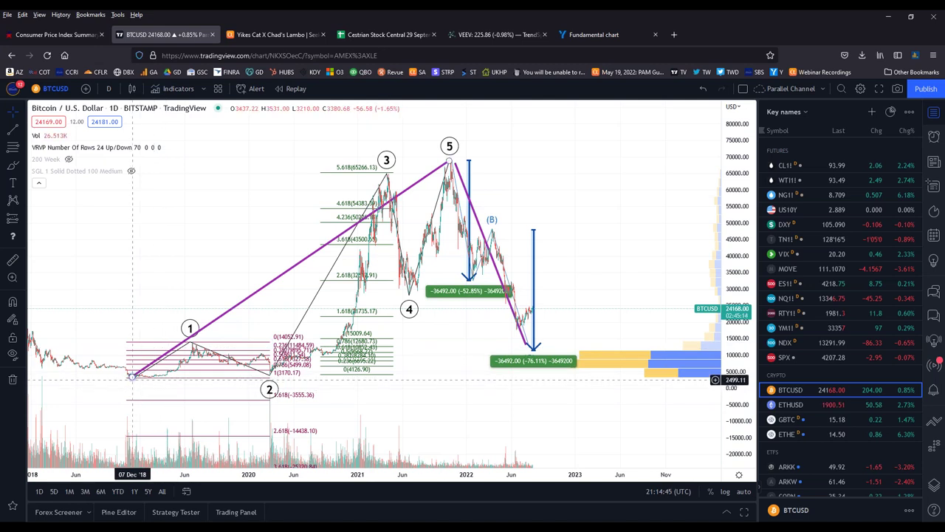
left_click(134, 377)
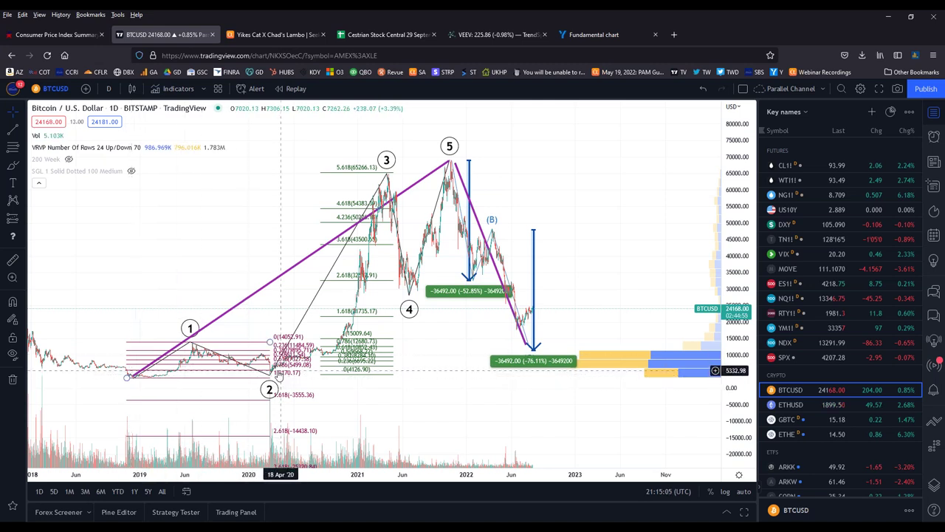
left_click(273, 373)
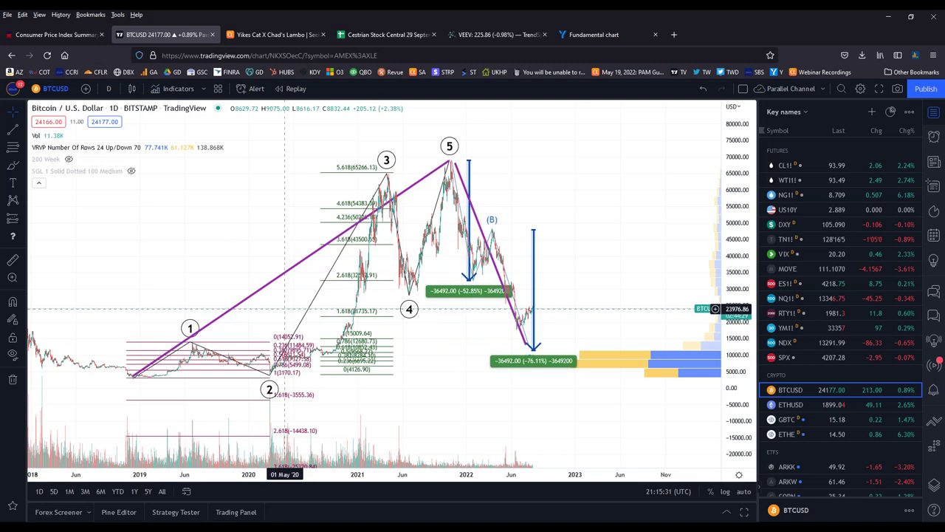
- Draw a Fib Retracement beside the BTCUSD price action from the wave 1 starting low at about 2,947 to the wave 5 high at about 68,573
left_click(22, 151)
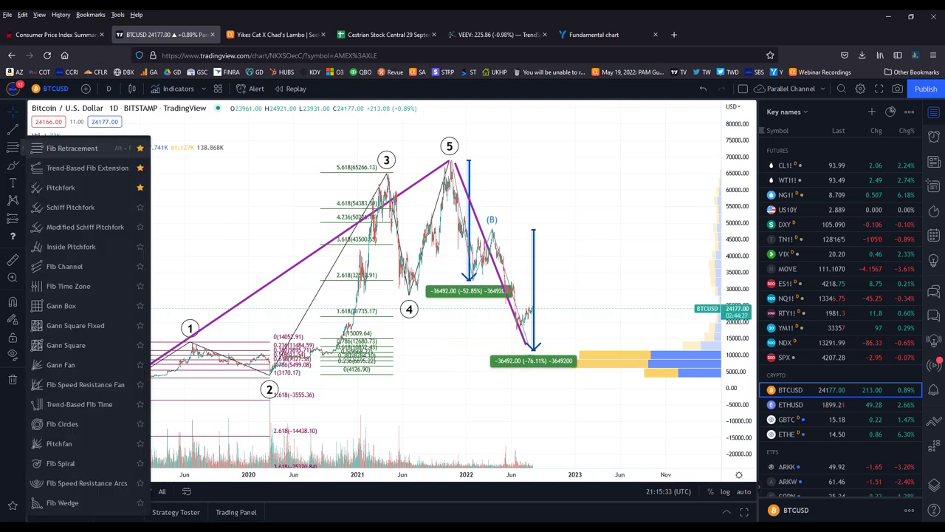
left_click(69, 146)
left_click(580, 379)
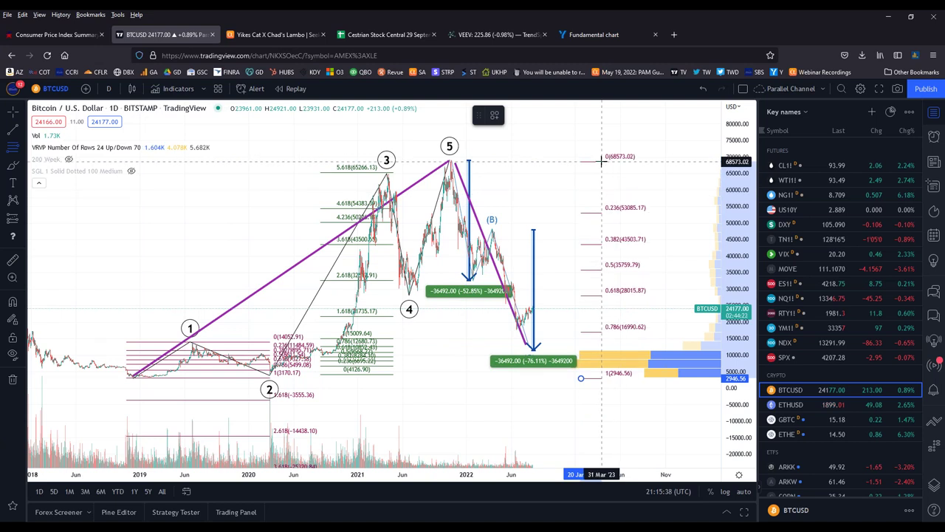
left_click(601, 160)
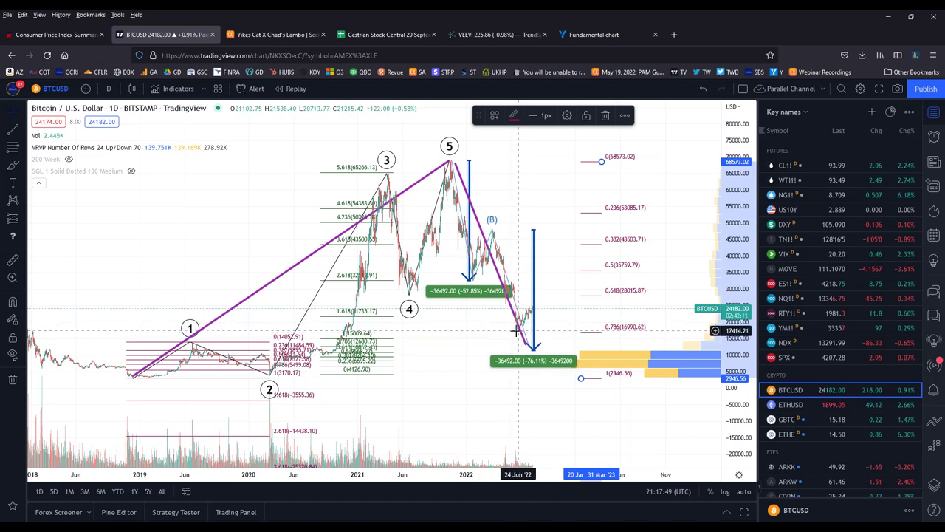
- Load the ETHUSD chart and examine its larger degree waves one and two, the retracement levels and the dotted upward projection
left_click(795, 406)
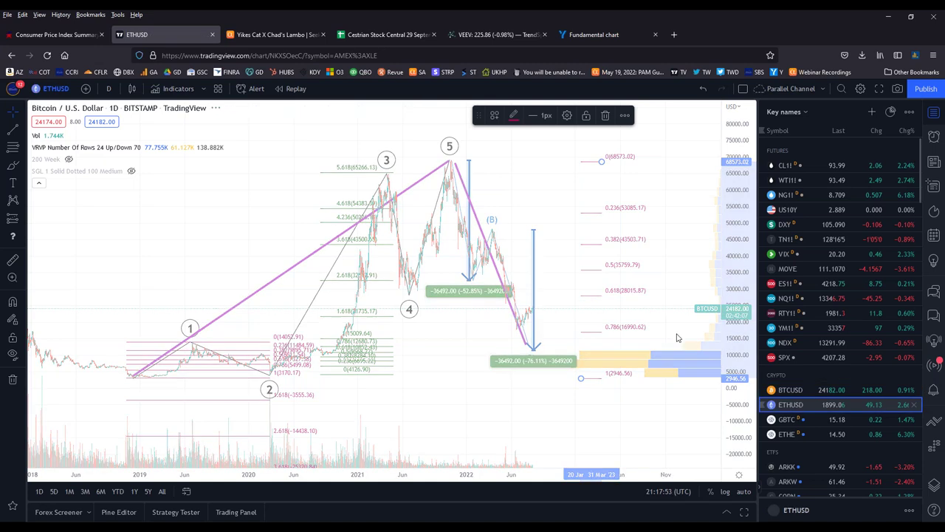
left_click_drag(745, 220, 745, 332)
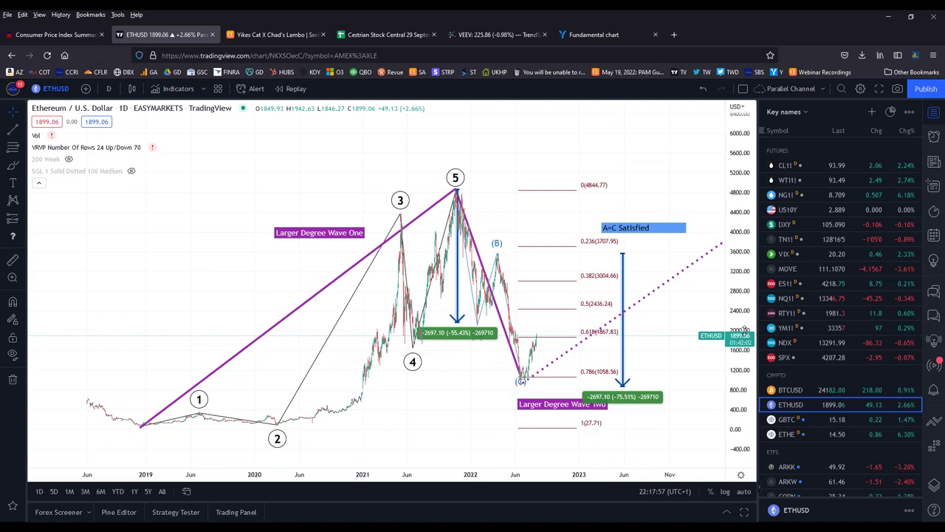
left_click(279, 422)
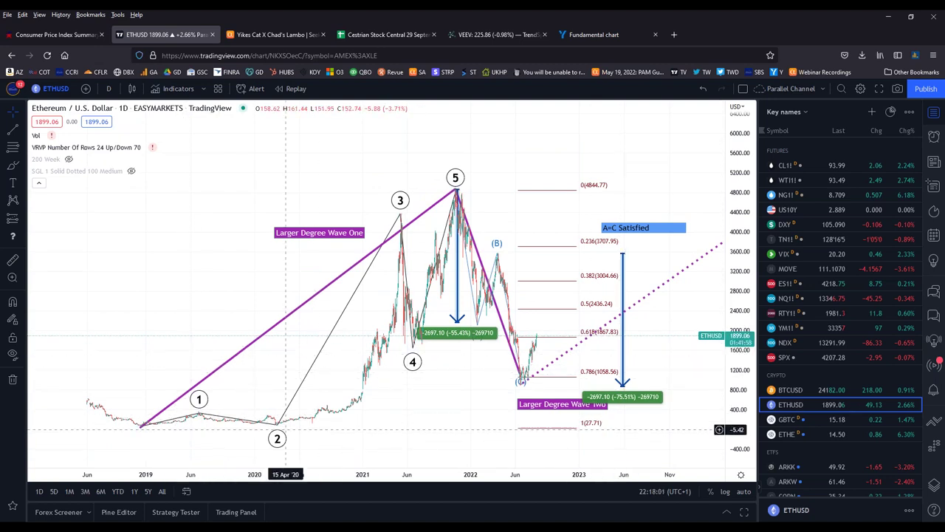
left_click(436, 234)
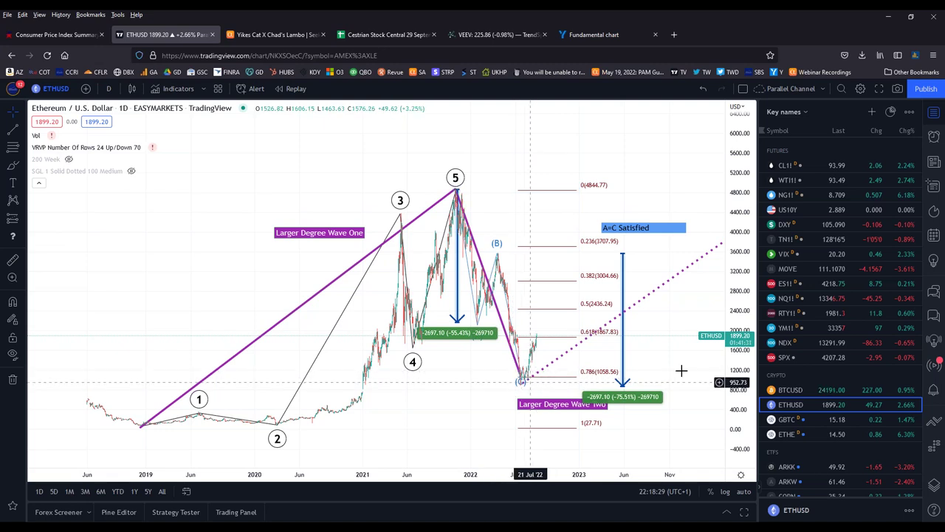
left_click_drag(557, 459, 406, 393)
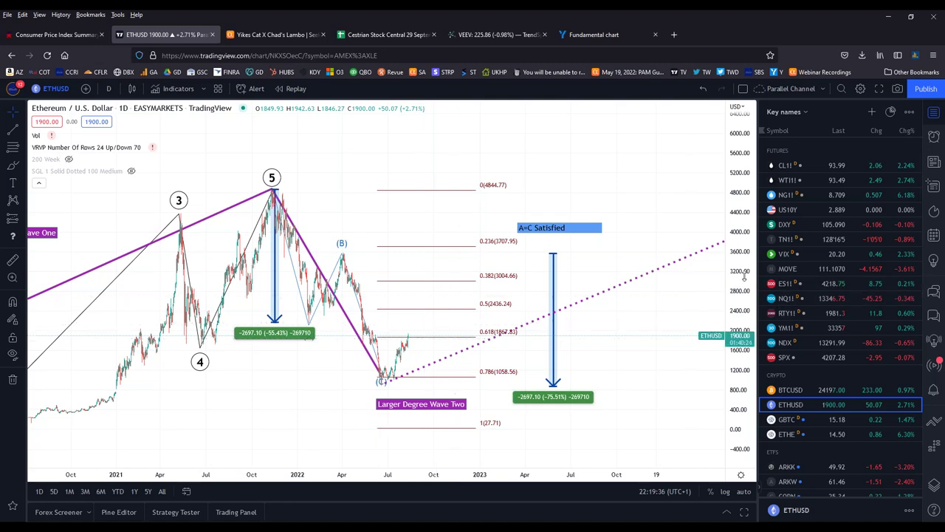
left_click_drag(739, 279, 739, 317)
left_click_drag(364, 476, 546, 477)
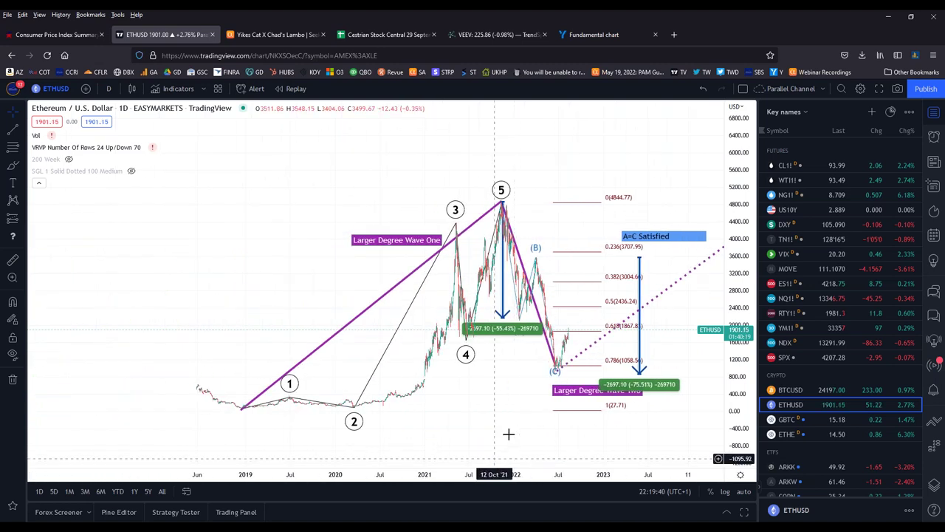
left_click_drag(508, 436, 370, 406)
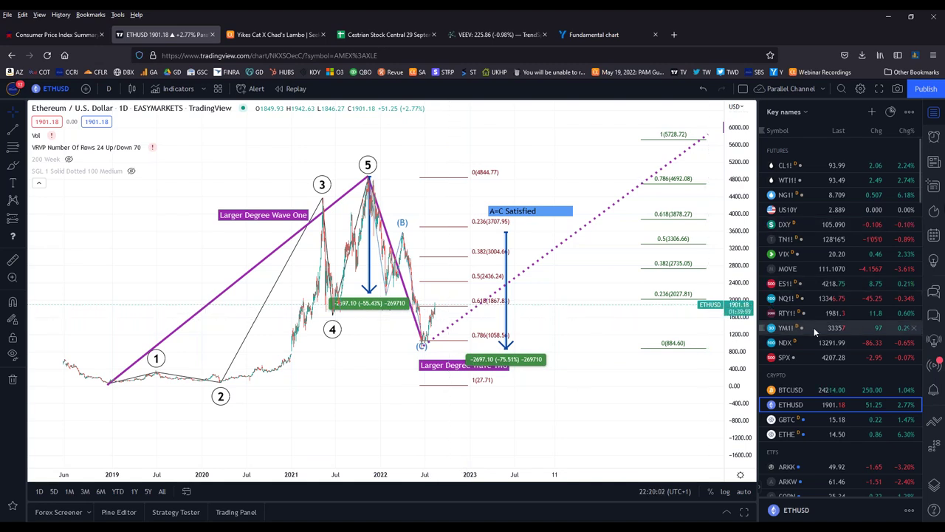
- Load the ARKK chart and delete the parallel channel drawn over the 2022 price action
scroll(814, 331, "down", 3)
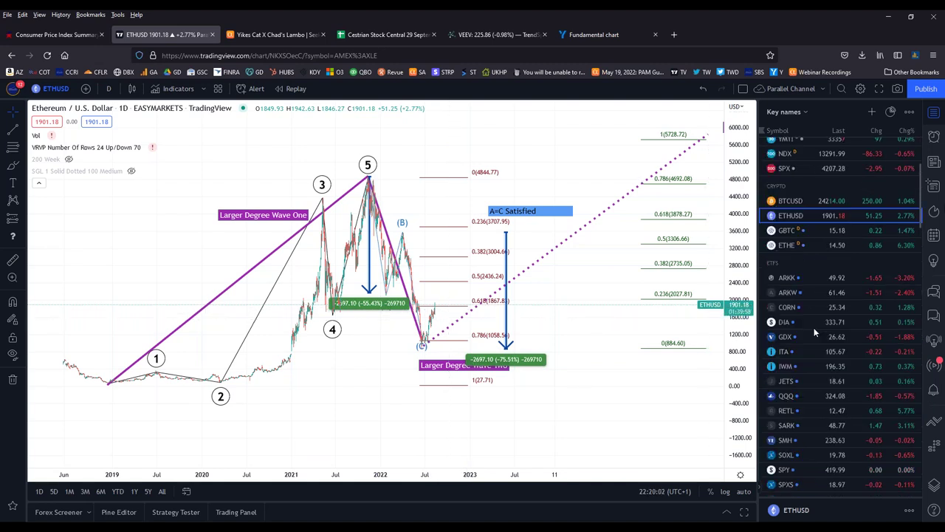
left_click(813, 277)
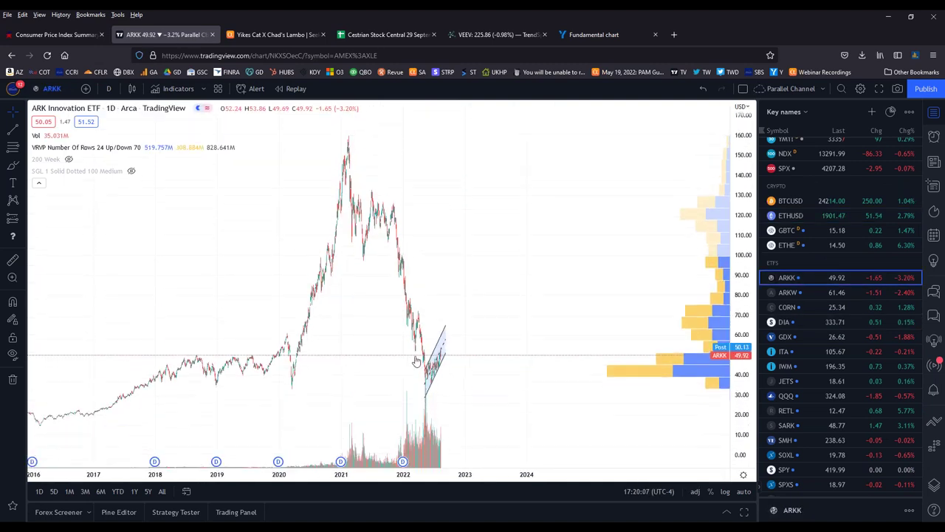
left_click(439, 347)
key("Delete")
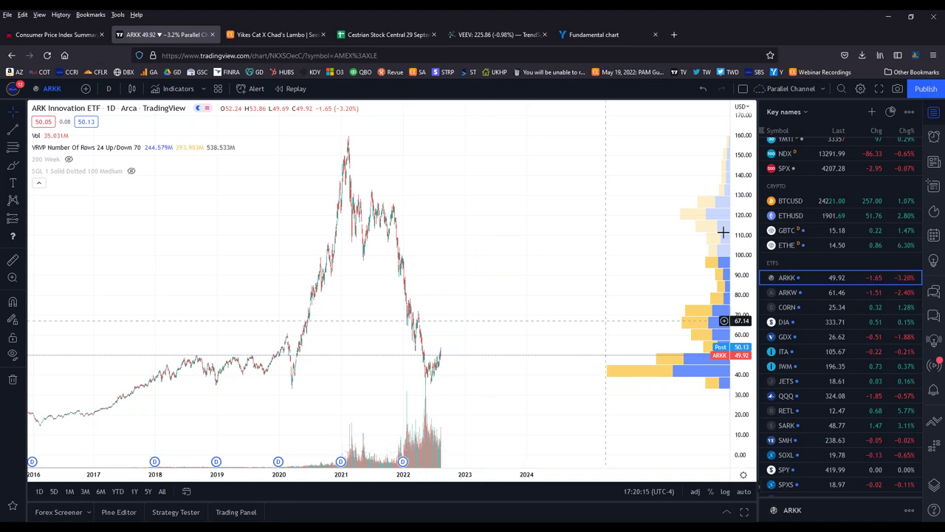
- Draw a Fib Retracement on ARKK from about 13.87 in November 2015 up to the 2021 high at about 159.88
left_click_drag(516, 323, 568, 314)
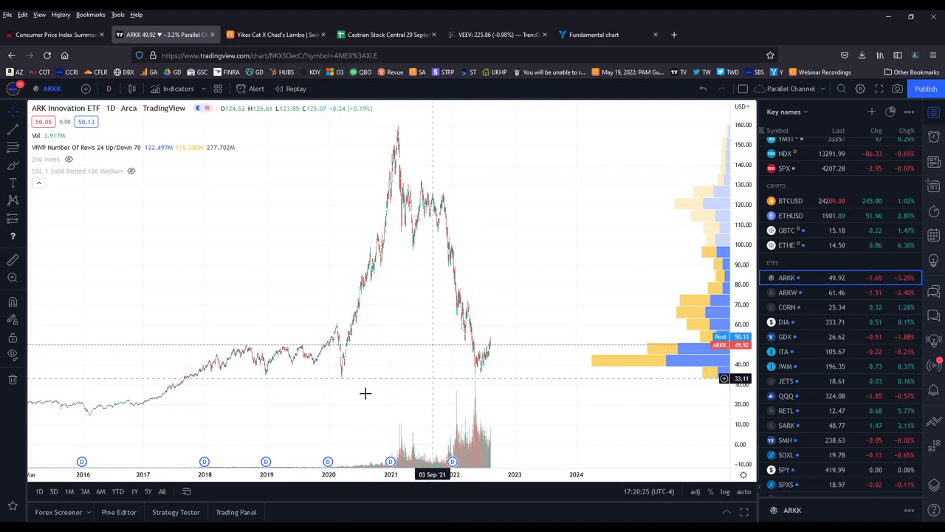
left_click(21, 148)
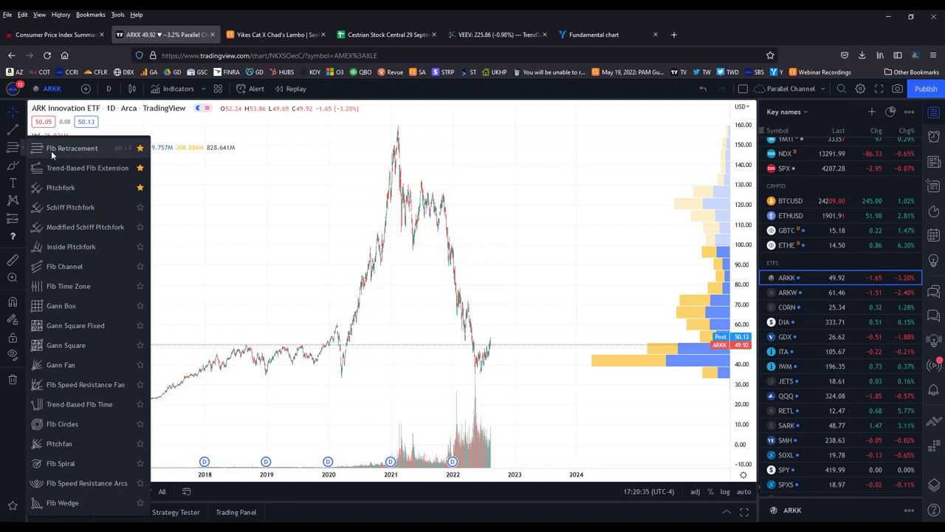
left_click(51, 150)
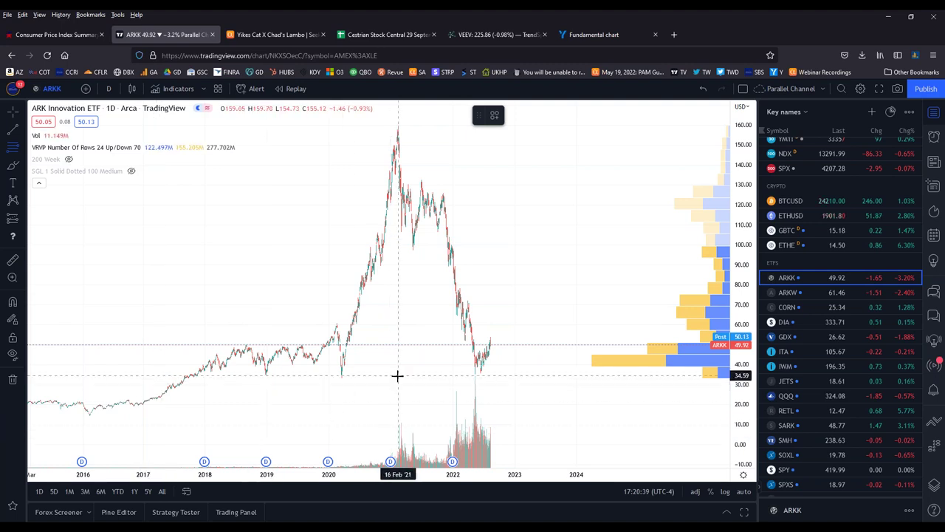
left_click(74, 417)
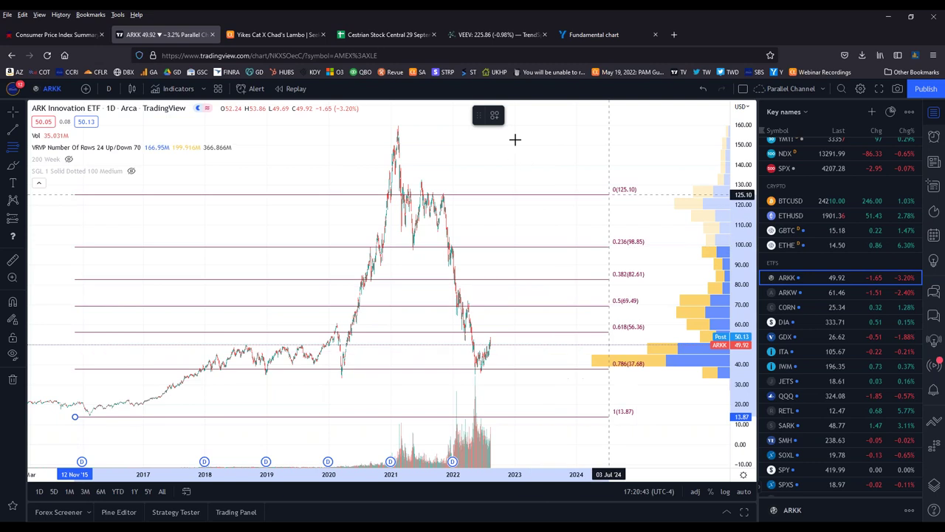
left_click(479, 126)
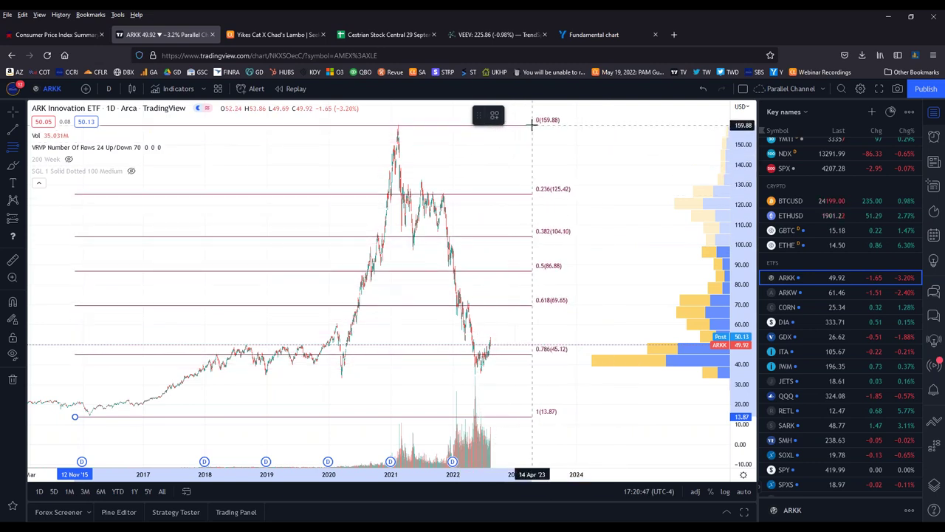
left_click(532, 126)
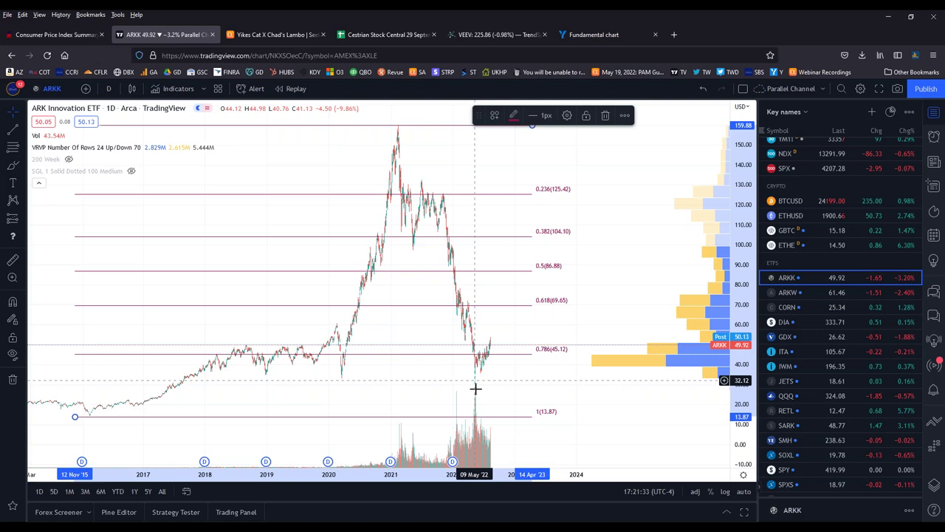
- Examine ARKK's decline from the 2021 high and its 2022 lows against the 0.786 retracement level
mouse_move(747, 367)
left_mouse_down()
mouse_move(733, 336)
mouse_move(735, 365)
left_mouse_up()
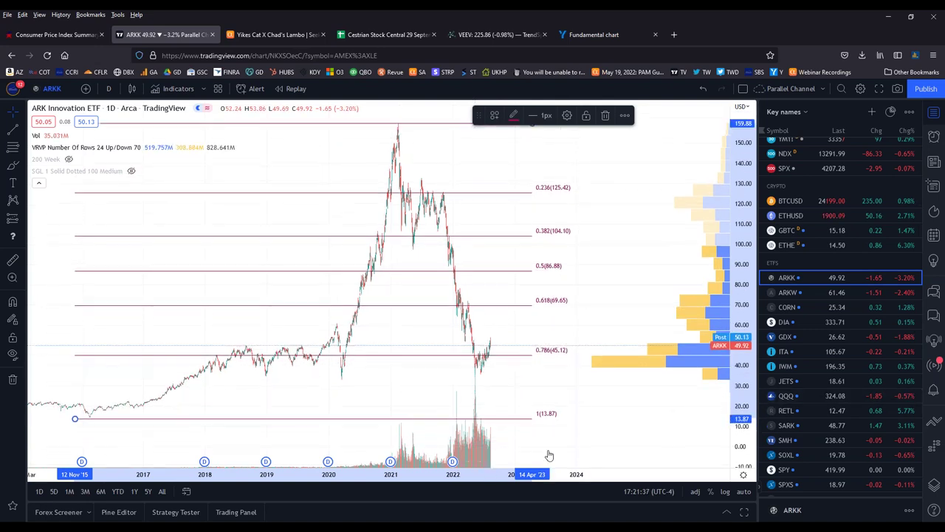
left_click_drag(301, 470, 361, 401)
left_click_drag(435, 326, 465, 329)
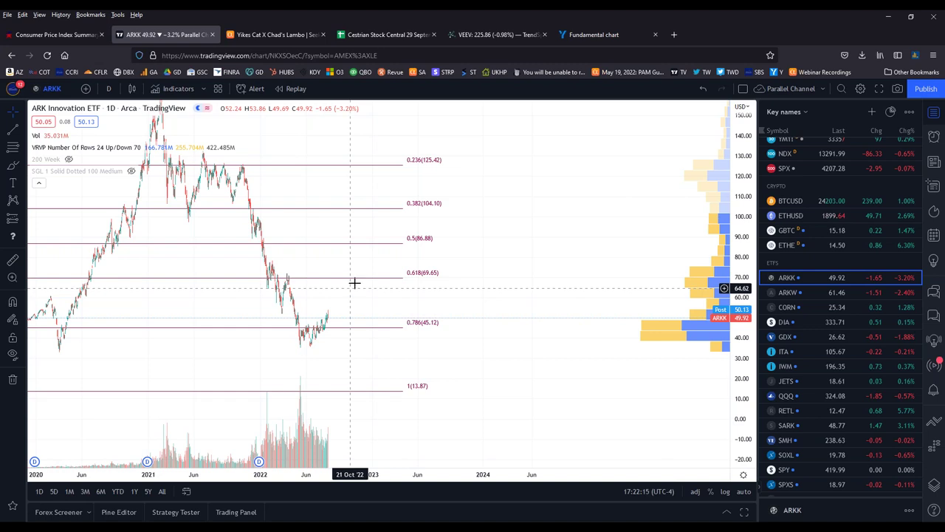
- Compare the BTCUSD and ETHUSD charts, examining each A-B-C decline from the wave 5 high against its retracement levels
left_click(827, 200)
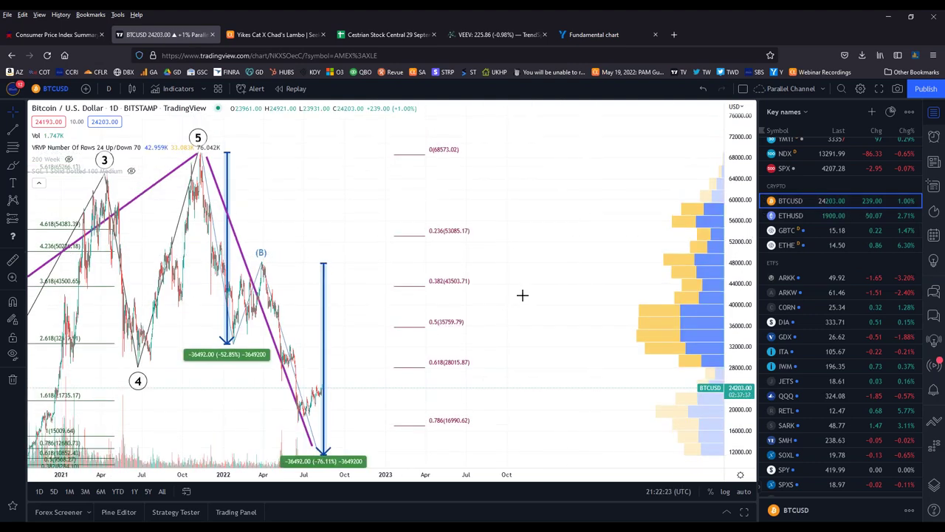
left_click(866, 214)
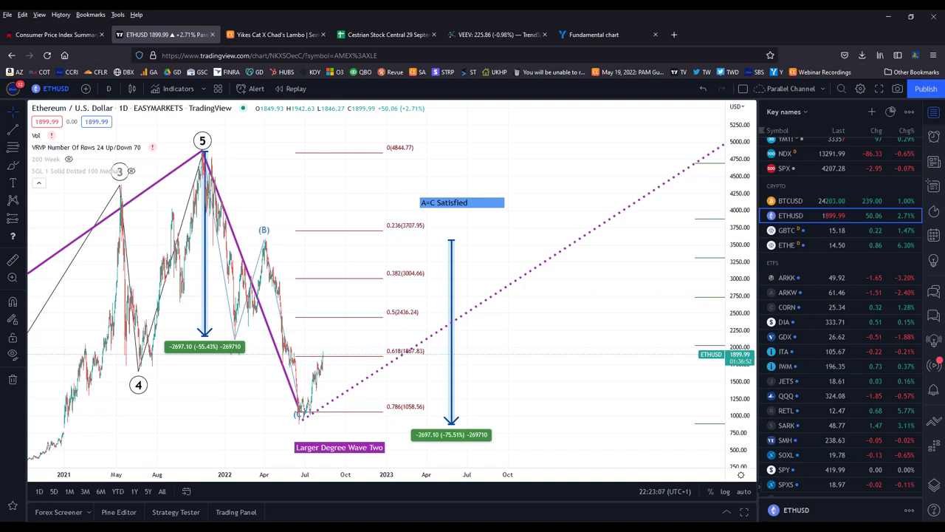
left_click(791, 201)
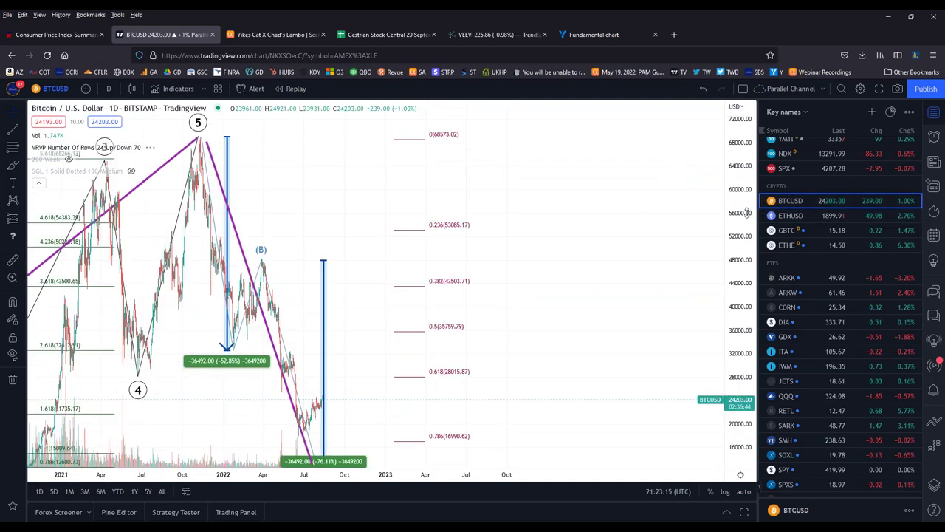
left_click_drag(747, 229, 745, 273)
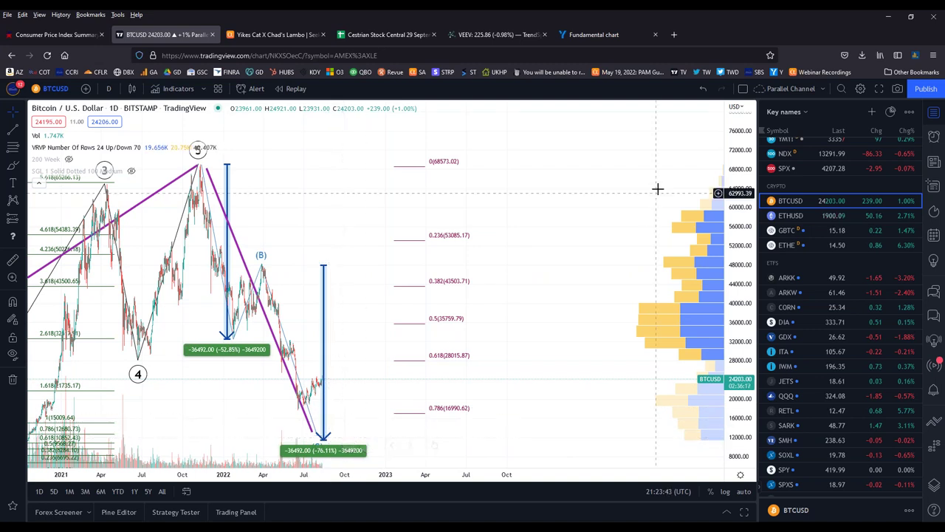
left_click(790, 215)
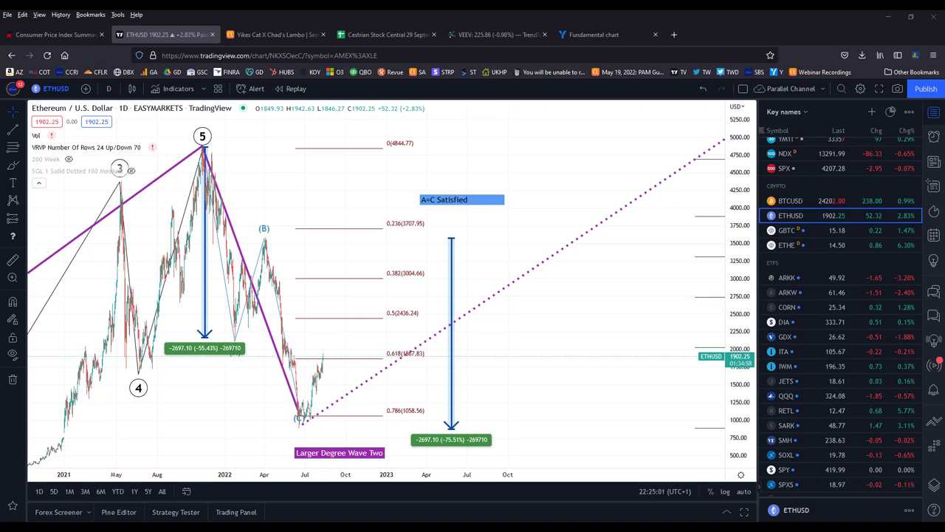
- Switch to the Cestrian Stock Central spreadsheet and review the list of stocks up to the start of the Technology section
left_click(376, 36)
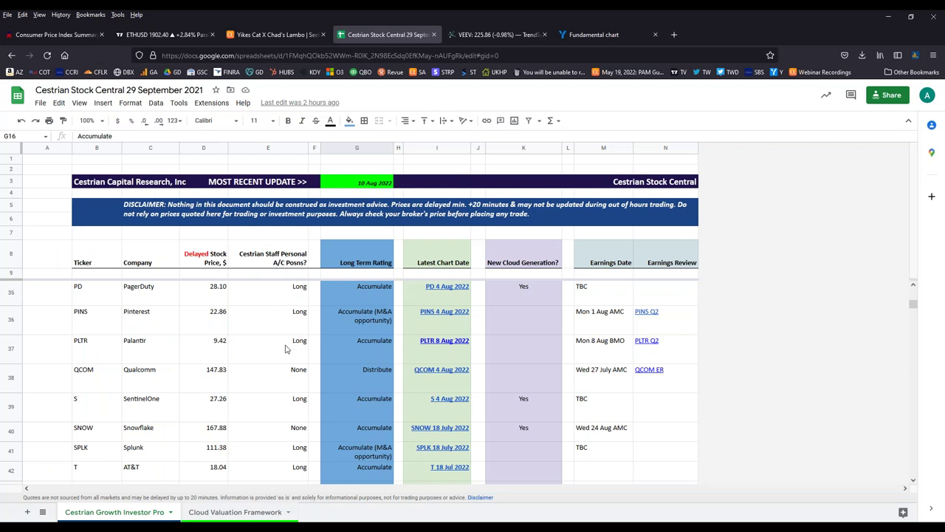
scroll(286, 348, "up", 10)
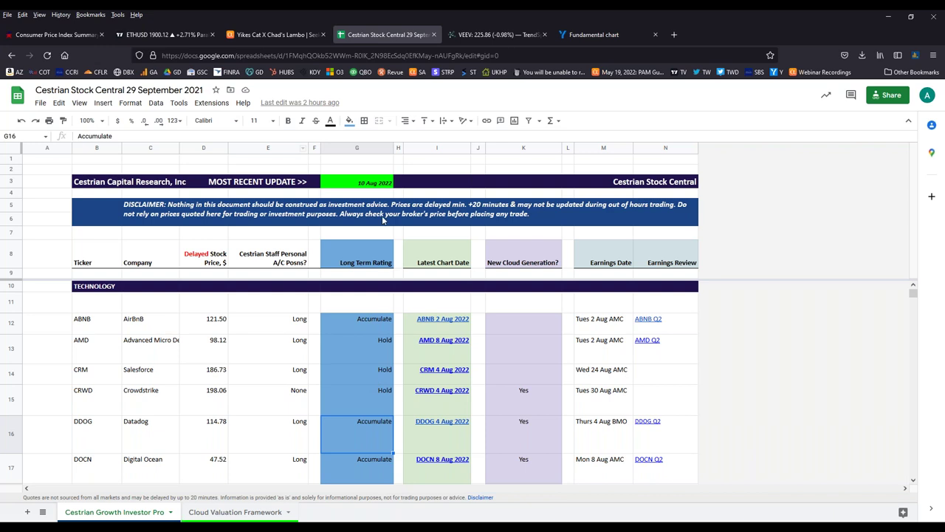
- Switch to the ABNB workbook in Excel, maximize it and examine the quarterly and TTM revenue growth for 30-Jun-22
mouse_move(277, 525)
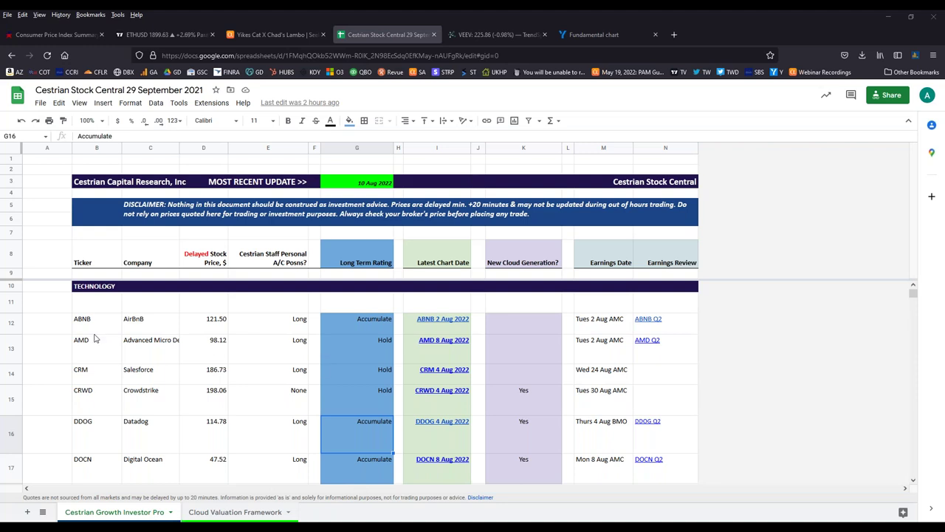
key("alt+Tab")
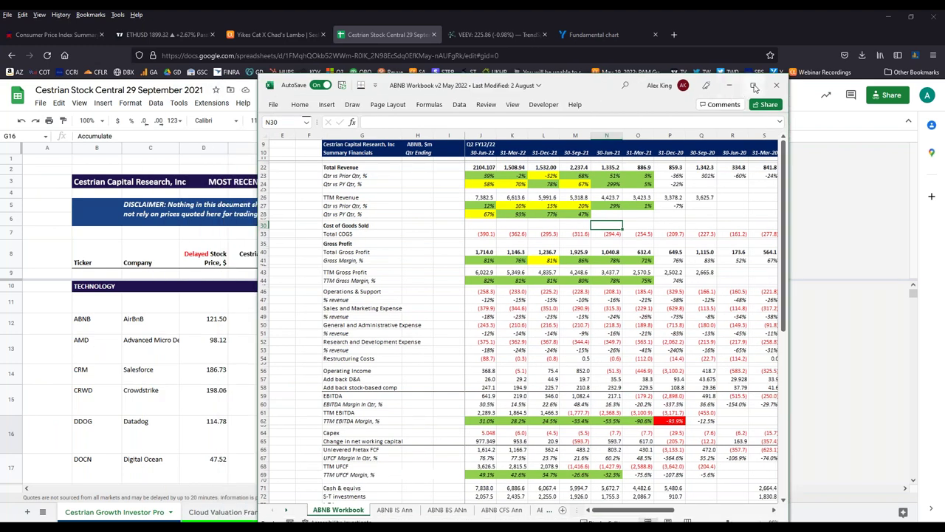
left_click(754, 87)
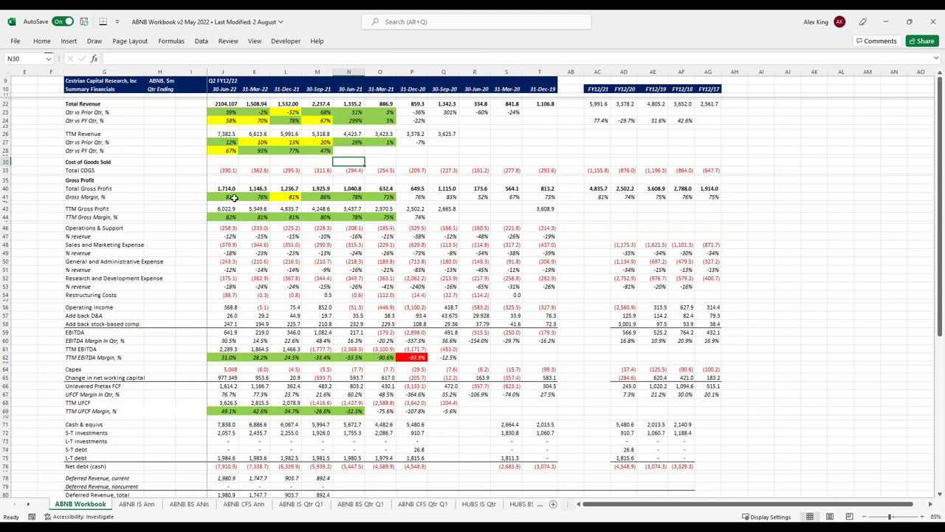
left_click(222, 151)
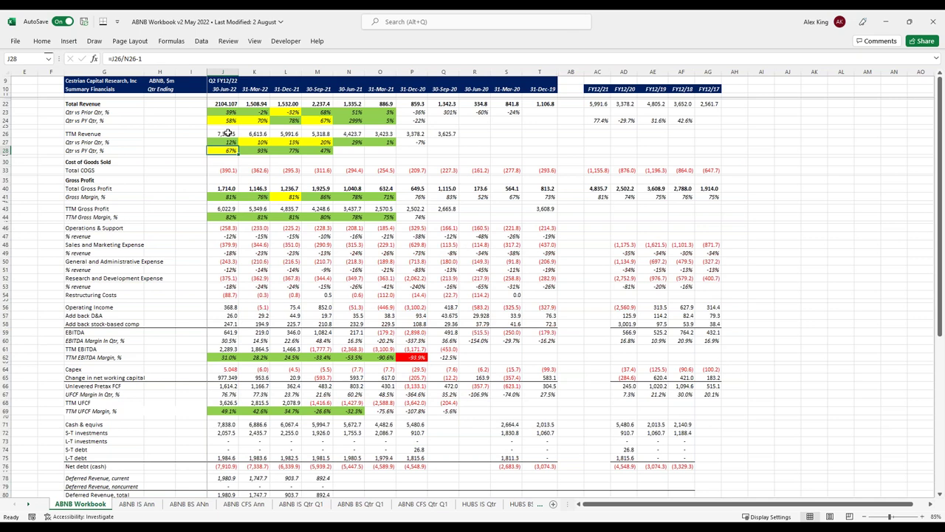
left_click(229, 134)
left_click(221, 151)
left_click(217, 122)
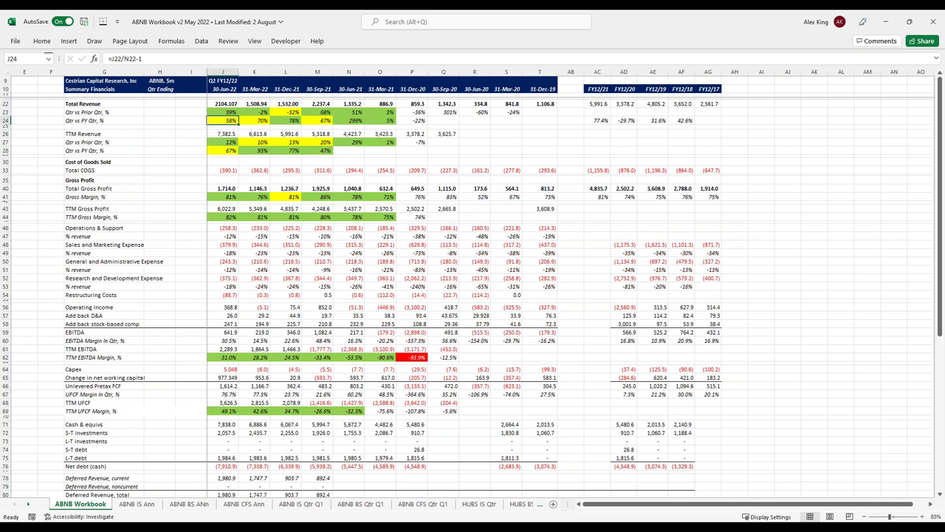
- Examine ABNB's gross margins, EBITDA margins, TTM UFCF margin and net debt for the quarter ending 30-Jun-22
left_click(215, 197)
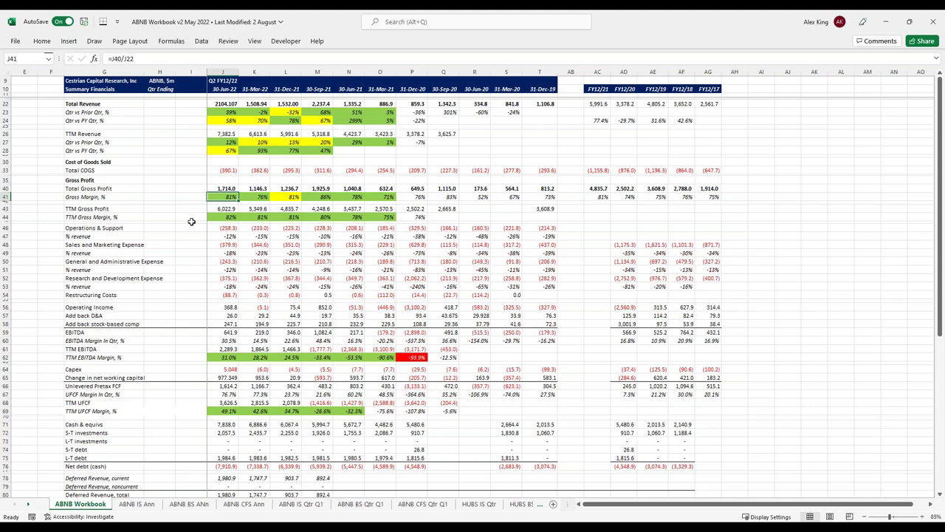
key("Down")
key("Down")
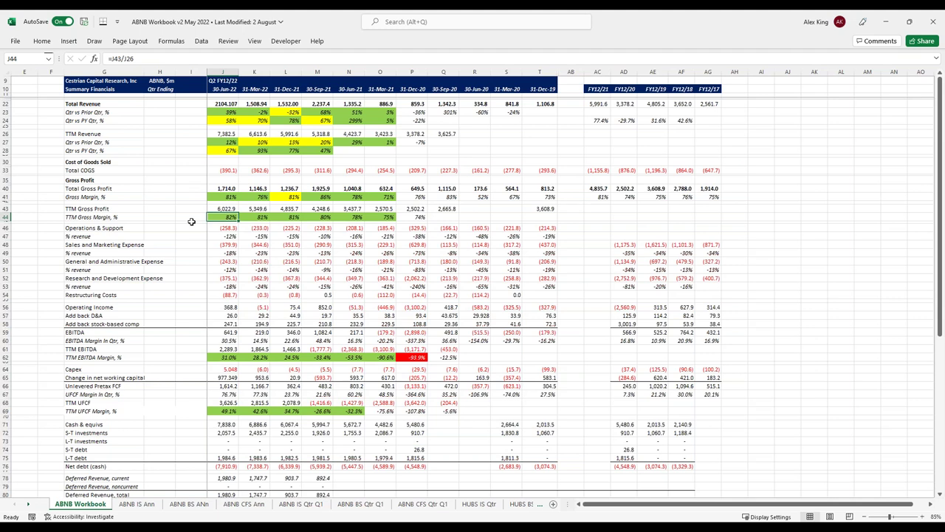
left_click(227, 342)
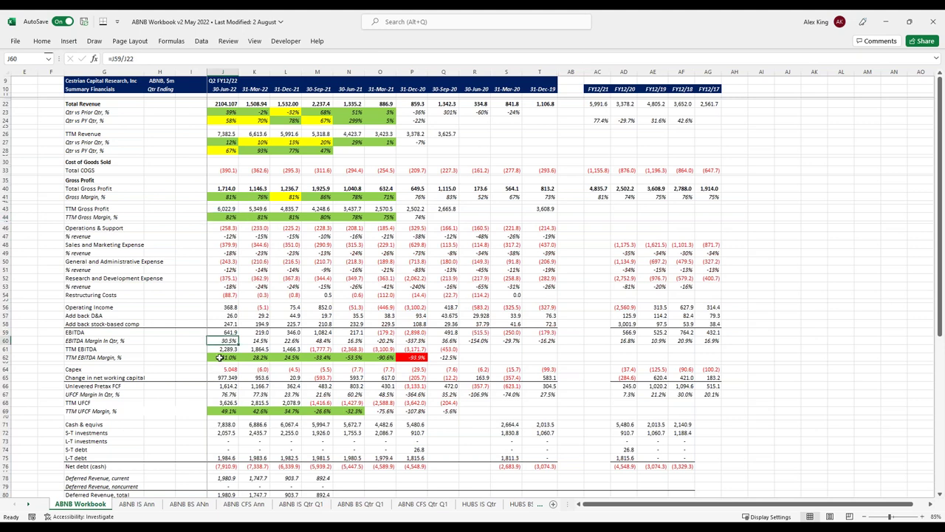
left_click(220, 359)
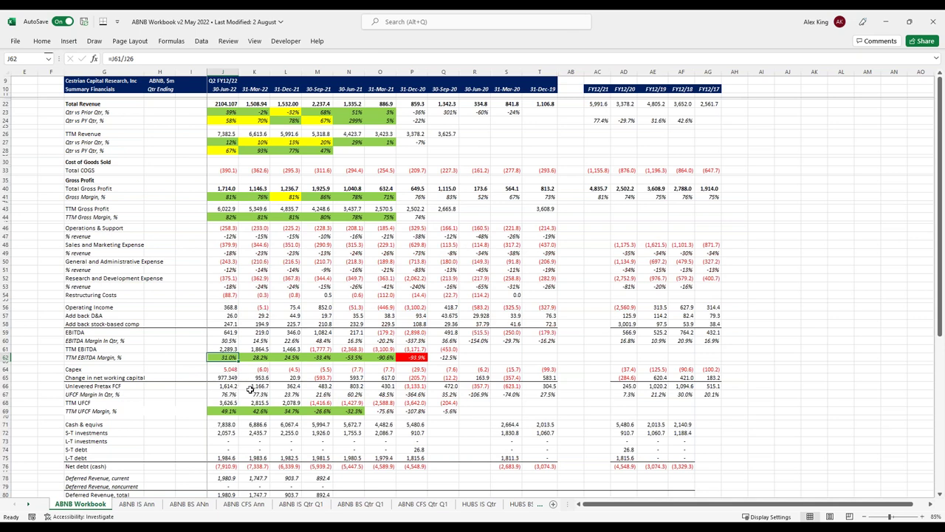
left_click(225, 412)
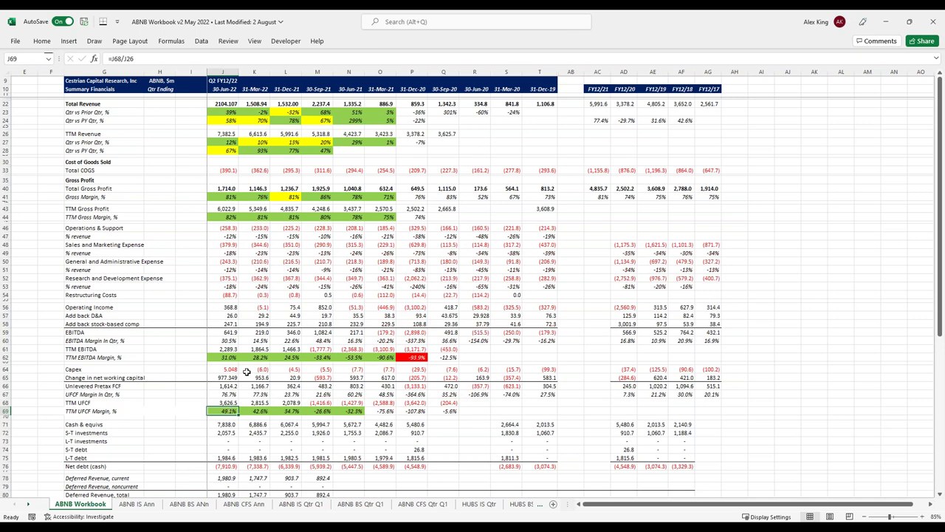
scroll(246, 372, "down", 5)
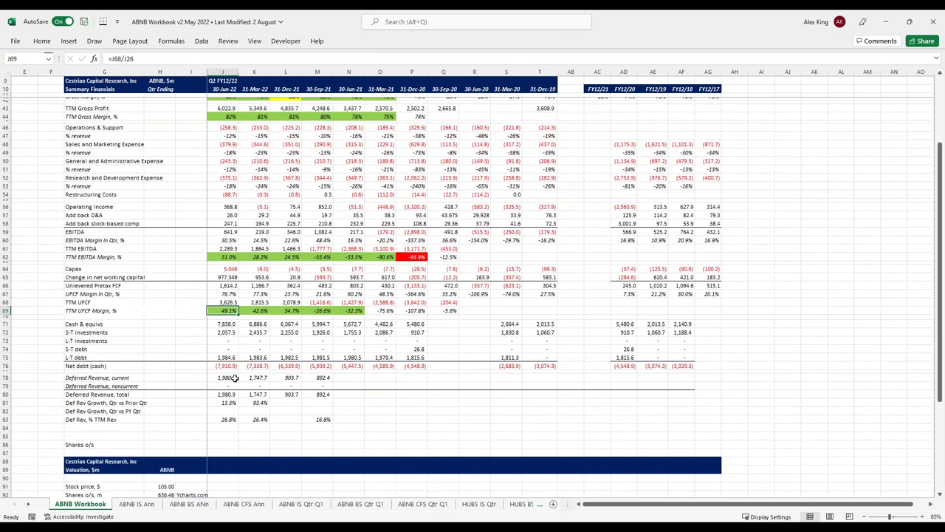
left_click(229, 365)
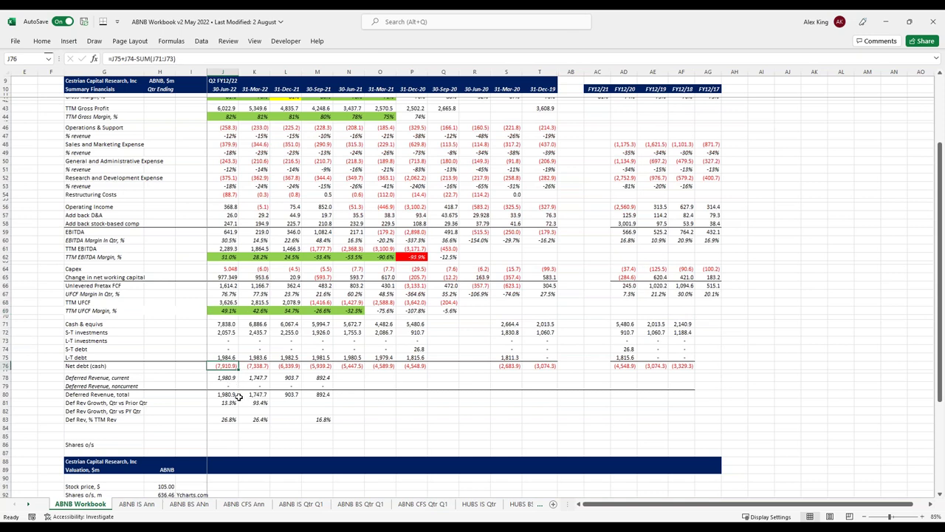
- Set the stock price in the ABNB valuation section to 118
scroll(239, 396, "down", 5)
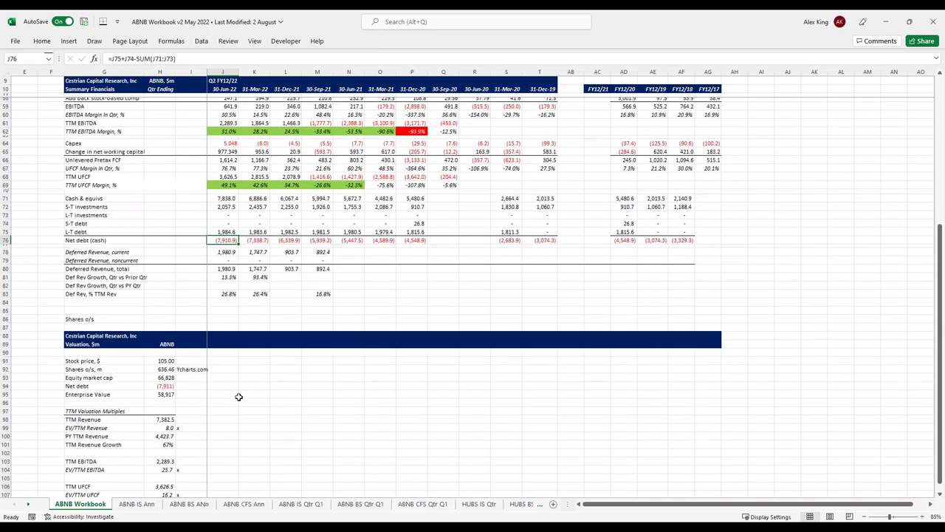
left_click(169, 360)
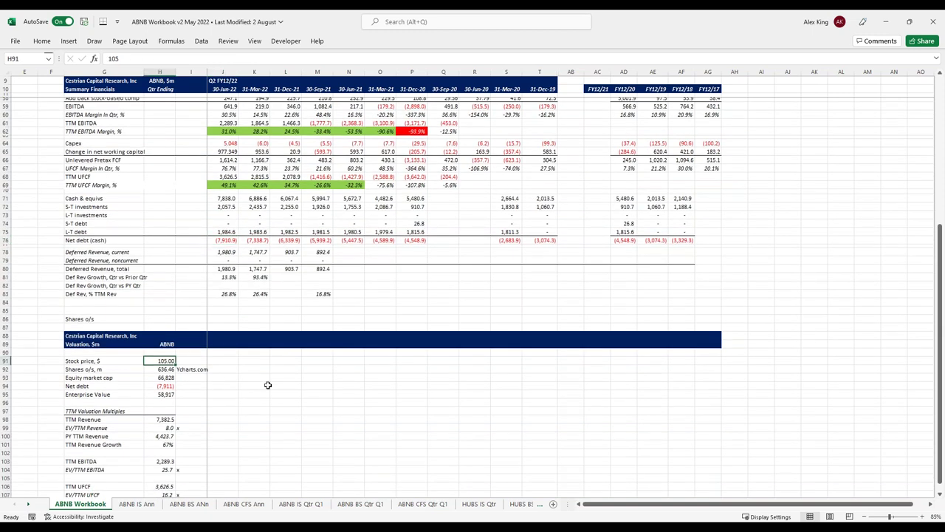
type("118")
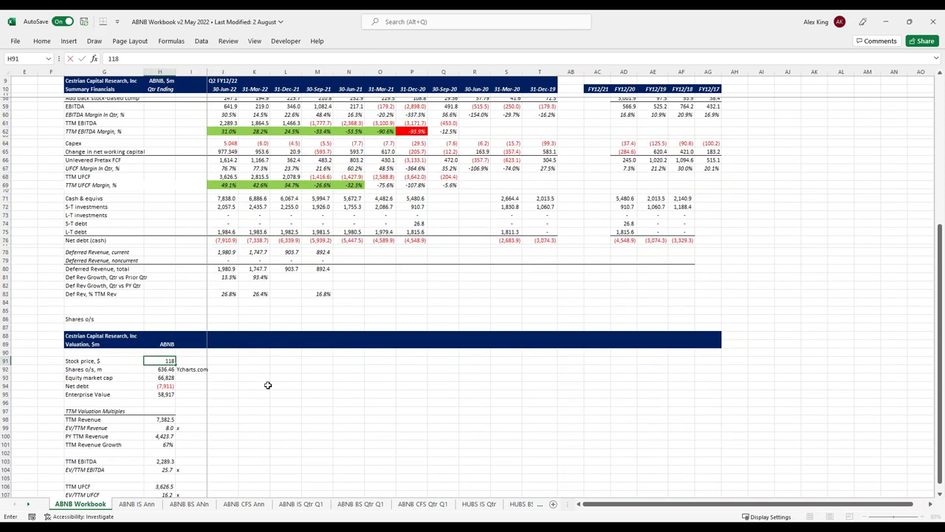
key("ctrl+Return")
- Examine ABNB's TTM valuation multiples from EV/TTM Revenue down to EV/TTM UFCF
left_click(154, 427)
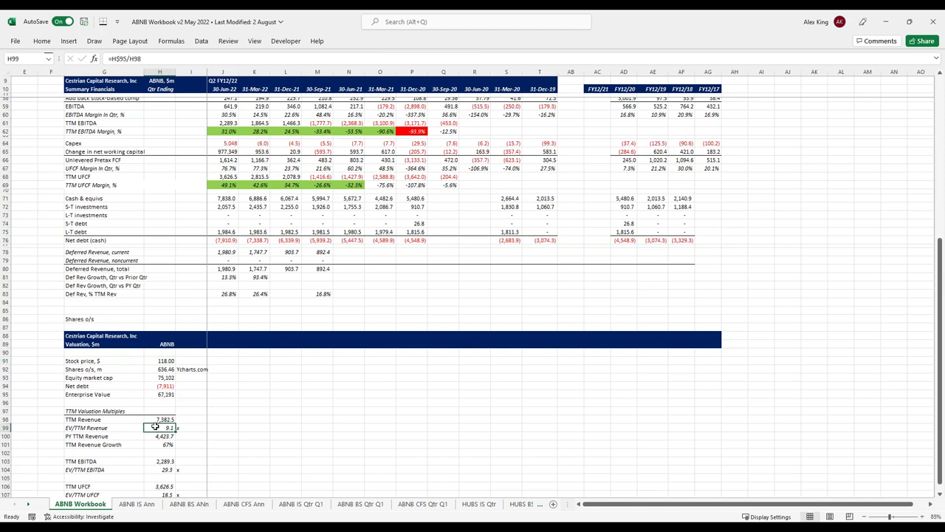
scroll(159, 425, "down", 1)
key("Down")
key("Down")
key("Down")
key("Down")
key("Down")
key("Down")
key("Down")
key("Down")
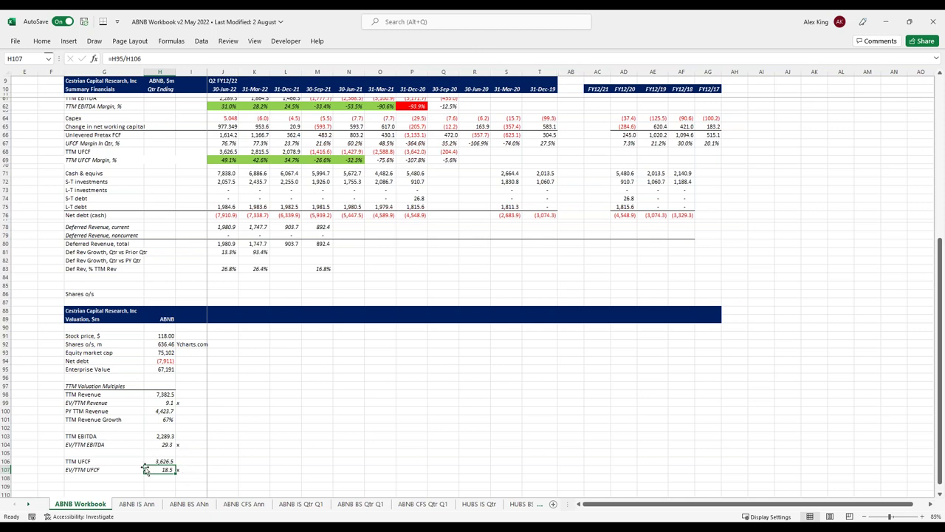
- Review ABNB's summary financials, from revenue growth through margins and net debt, alongside its TTM valuation multiples
scroll(235, 421, "up", 2)
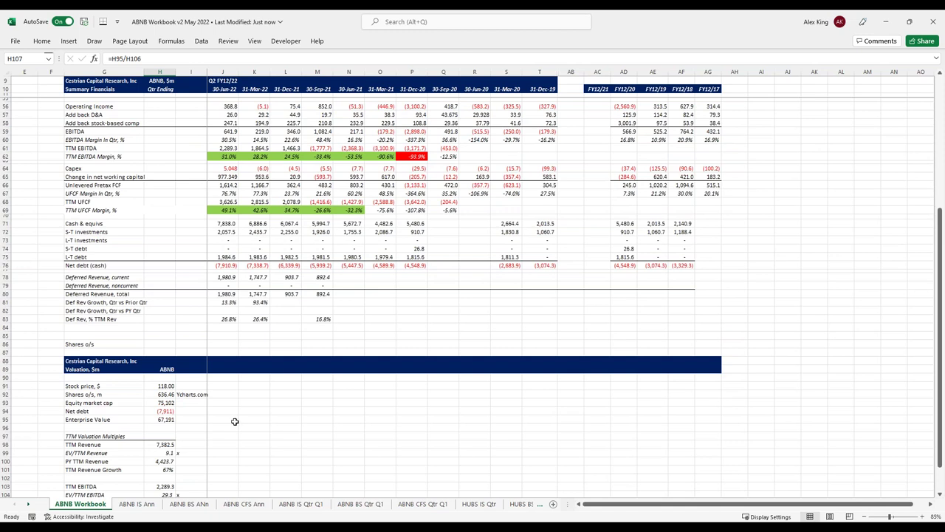
scroll(235, 421, "up", 10)
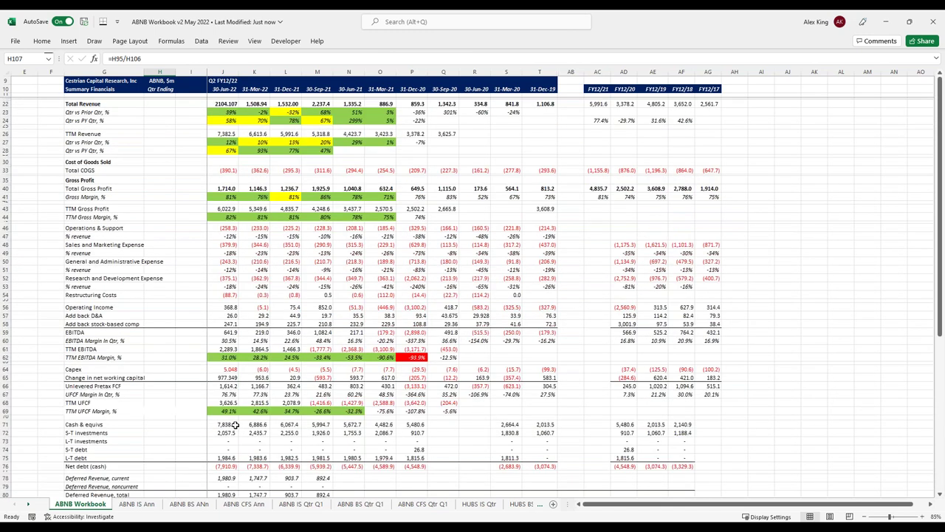
scroll(235, 425, "down", 5)
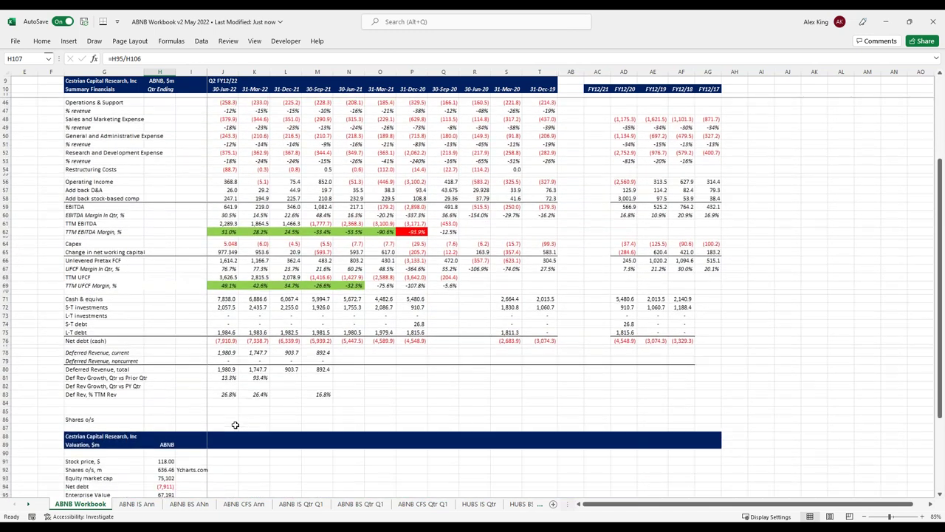
scroll(235, 425, "down", 5)
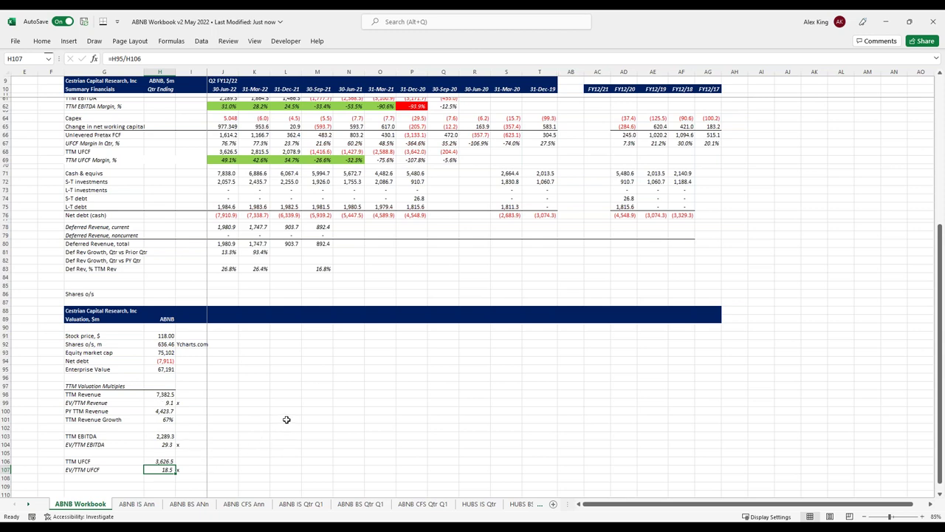
scroll(287, 419, "up", 5)
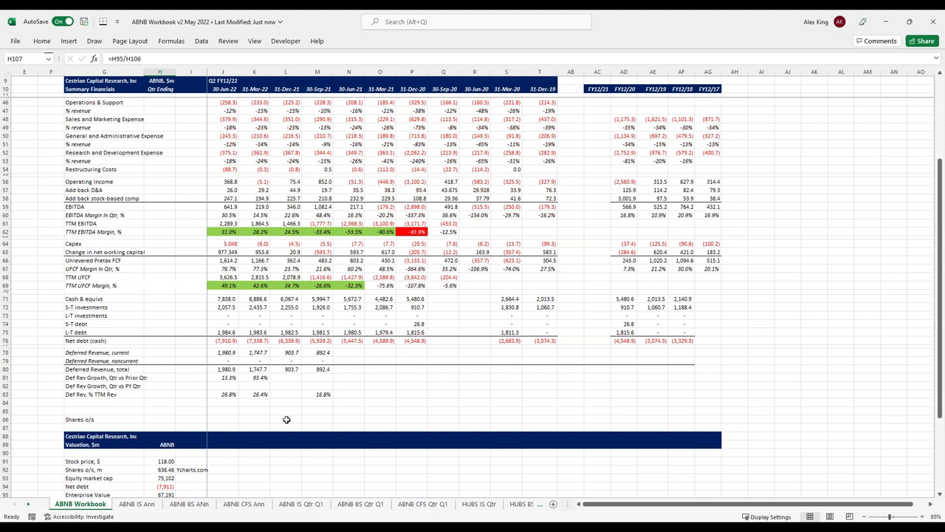
scroll(286, 419, "up", 5)
scroll(287, 420, "down", 12)
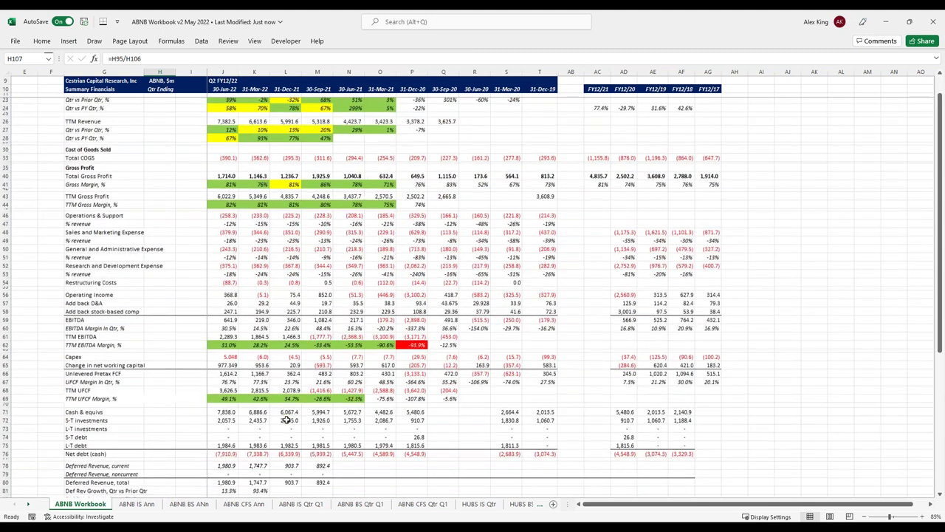
scroll(195, 443, "down", 2)
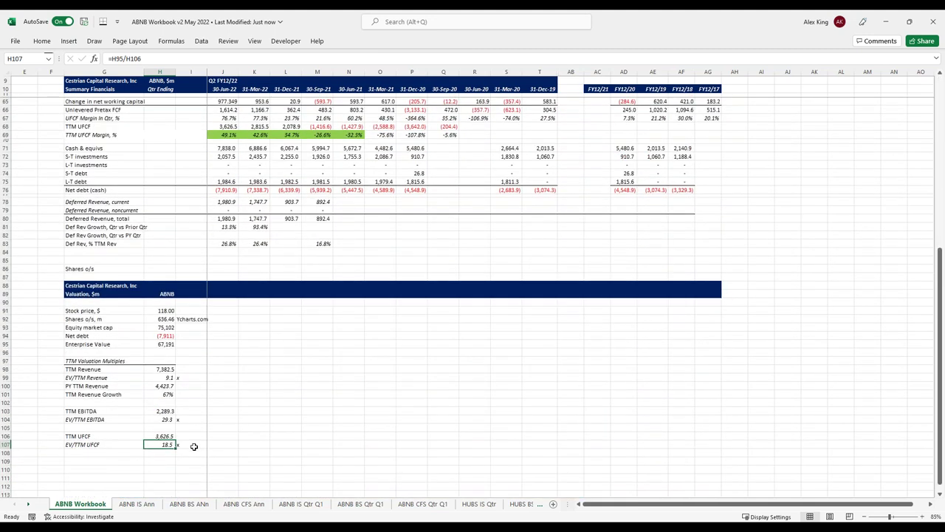
scroll(194, 446, "up", 2)
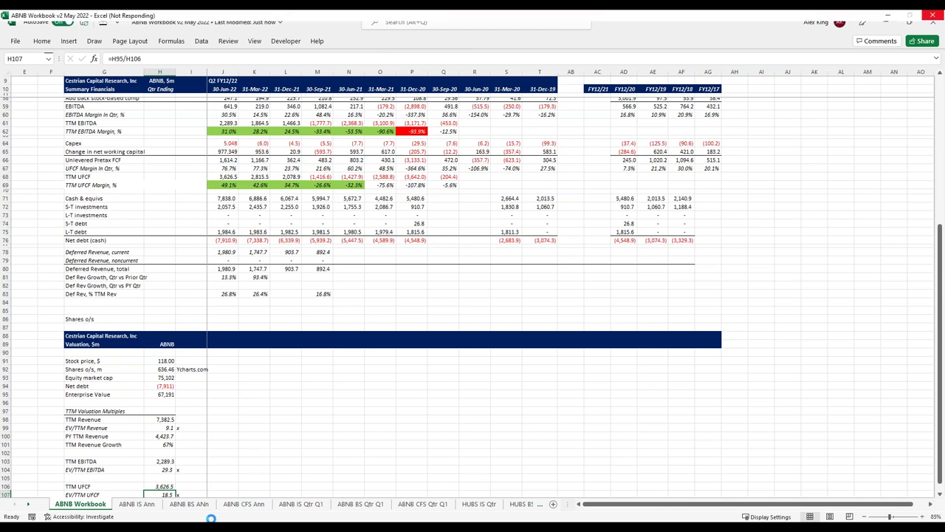
- Switch to the TradingView chart in Firefox, load ABNB from the watchlist and compress its price scale to show the full wave projection
mouse_move(204, 530)
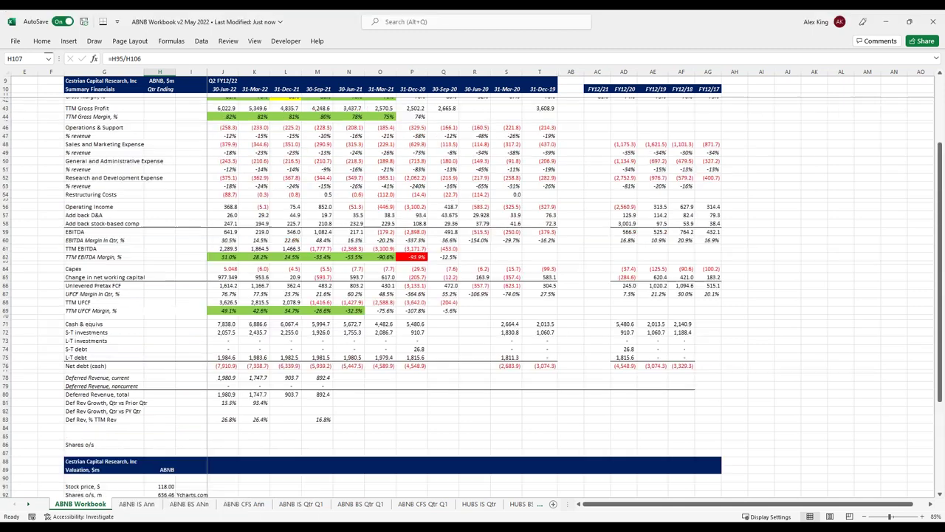
mouse_move(186, 505)
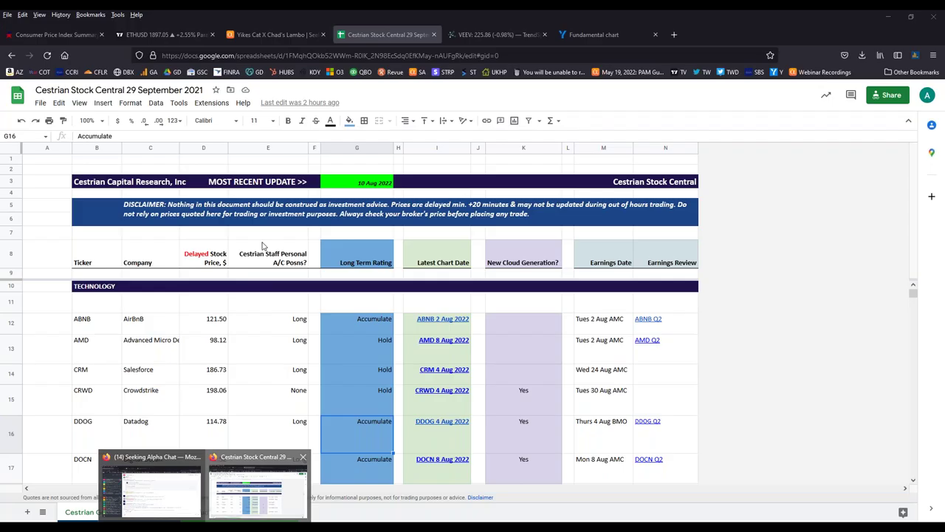
left_click(273, 502)
left_click(150, 36)
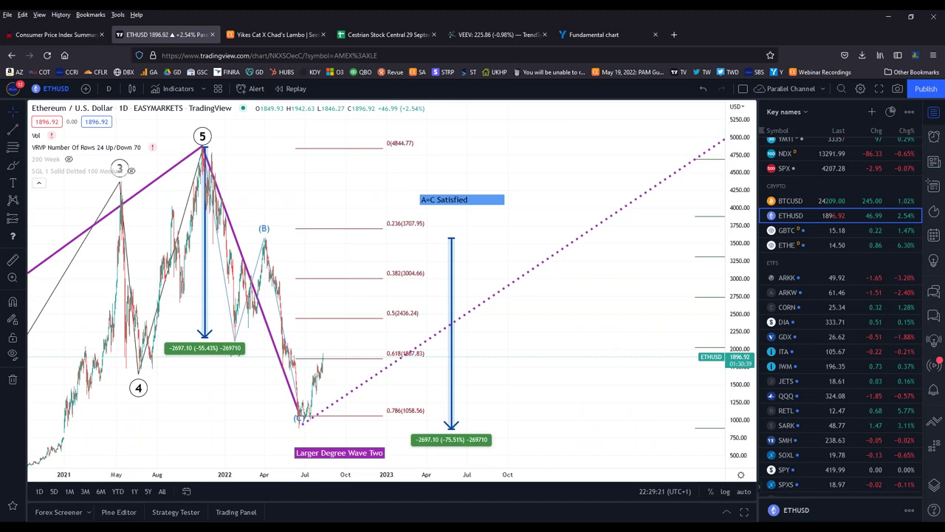
scroll(803, 302, "down", 5)
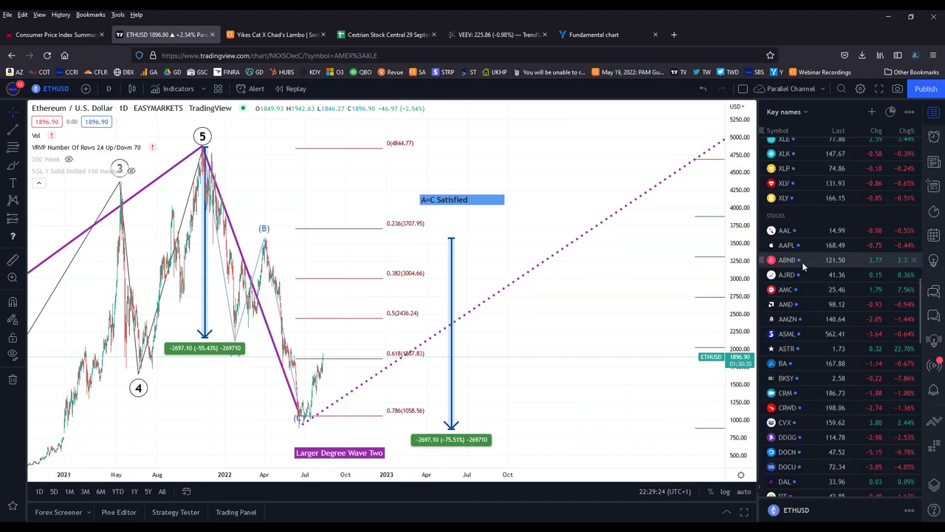
left_click(800, 261)
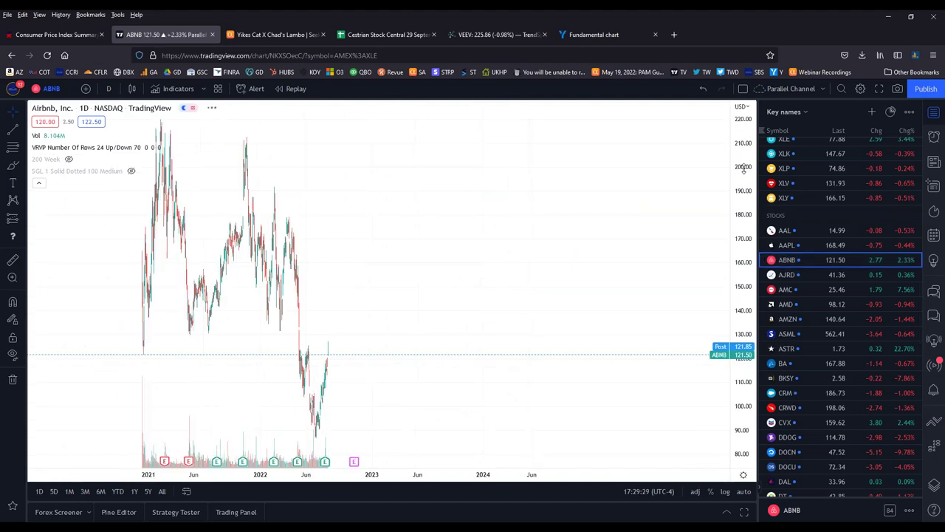
left_click_drag(743, 169, 730, 398)
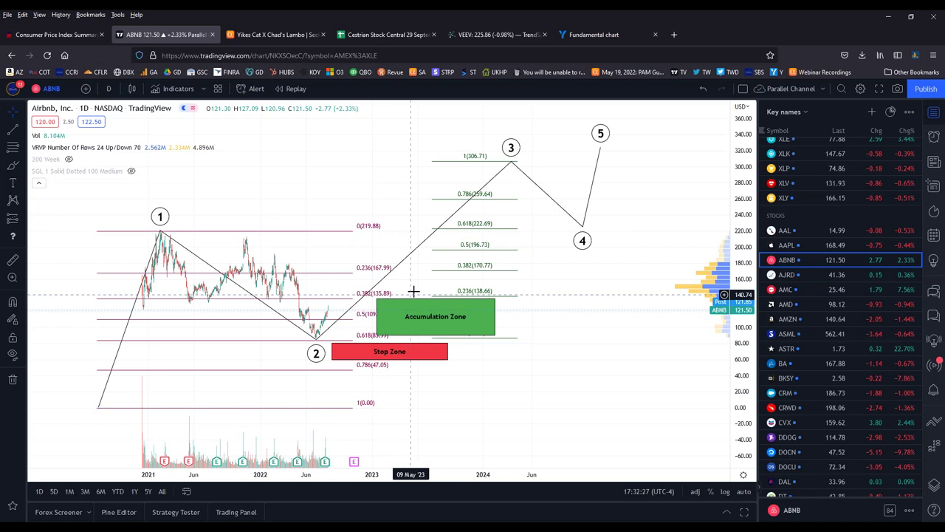
- Examine ABNB's Accumulation Zone, Stop Zone, Wave 2 low and the Fibonacci extension levels towards Wave 3
left_click(390, 309)
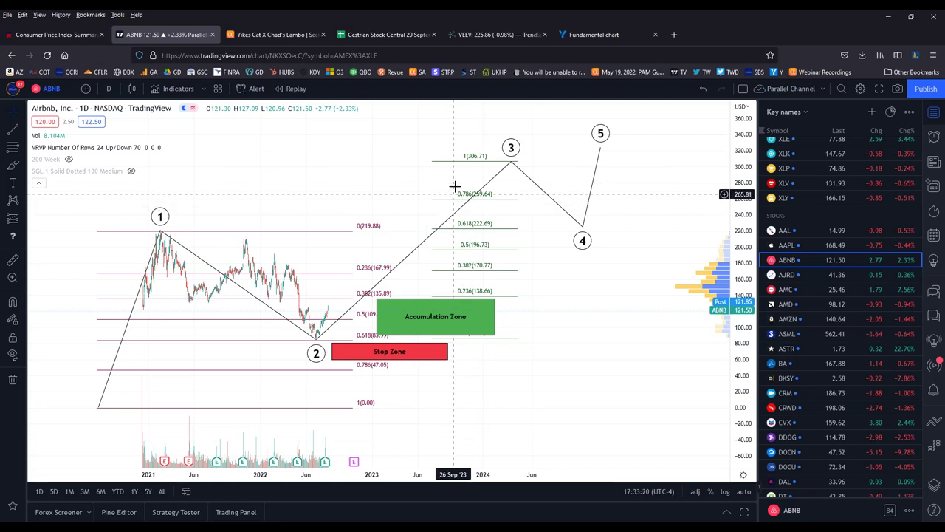
left_click(459, 160)
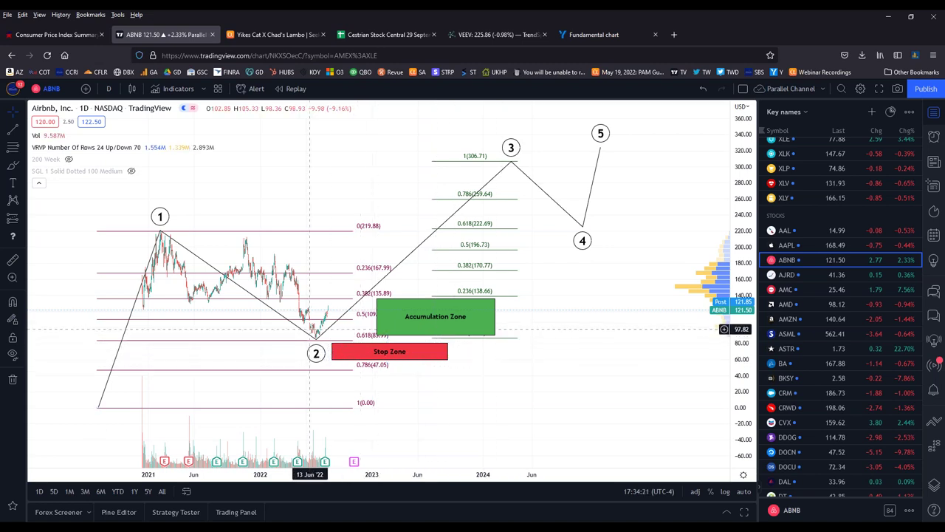
left_click(314, 334)
left_click(330, 340)
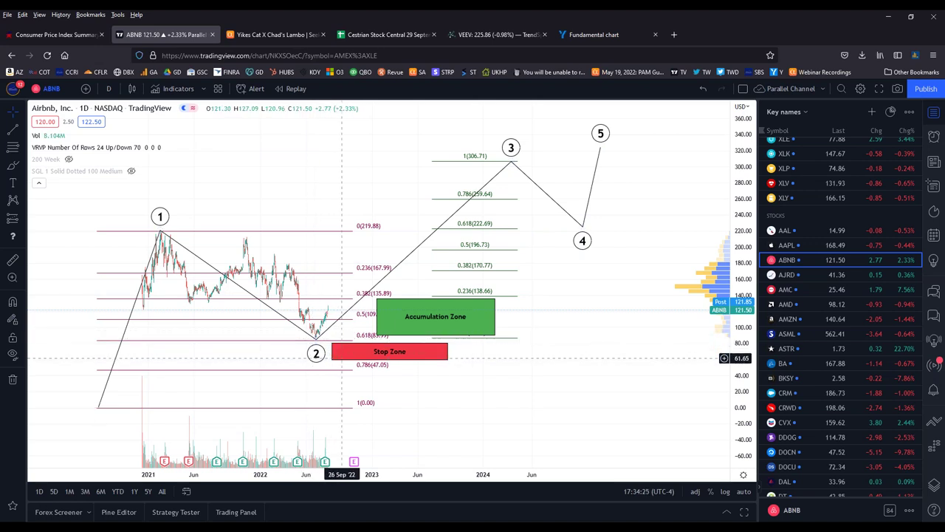
left_click(347, 352)
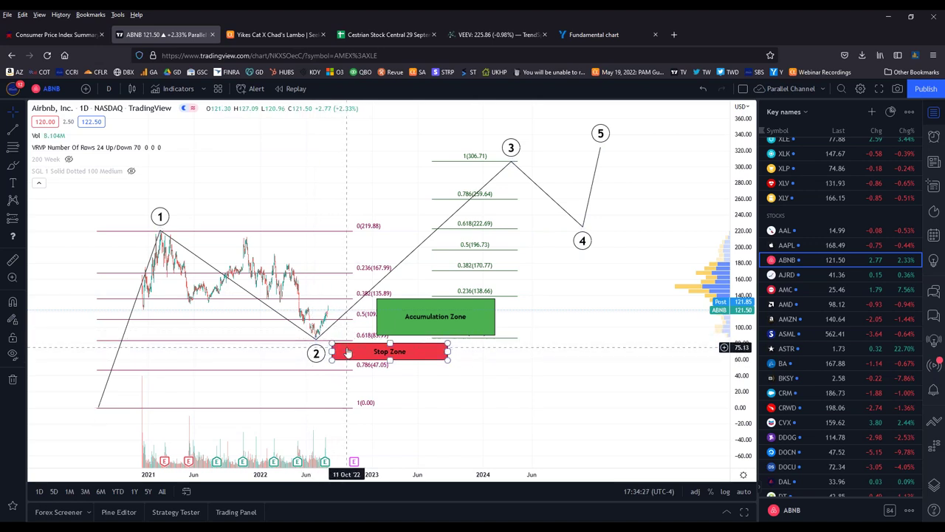
left_click(399, 295)
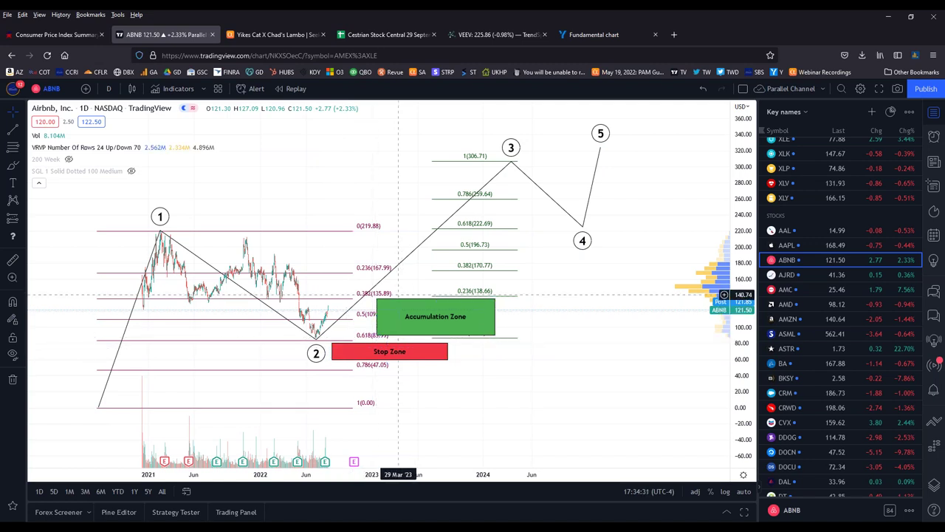
left_click(392, 299)
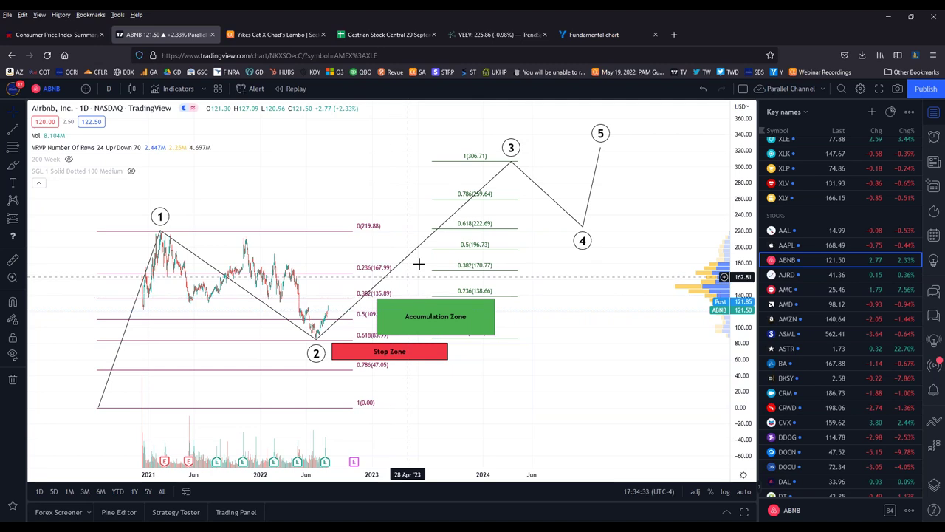
left_click(432, 231)
left_click(459, 218)
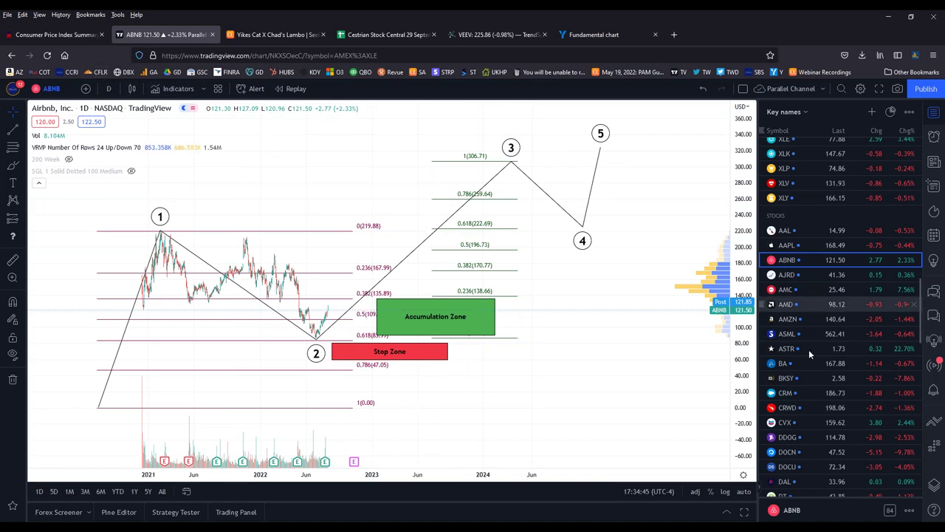
- Load the DDOG chart from the watchlist and fit its price scale to show the zones and all five waves
scroll(803, 408, "down", 2)
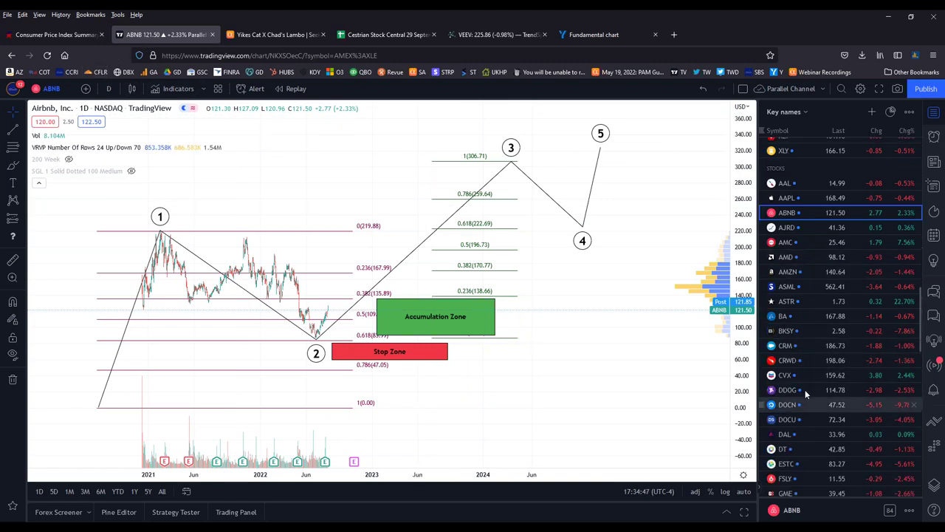
left_click(805, 390)
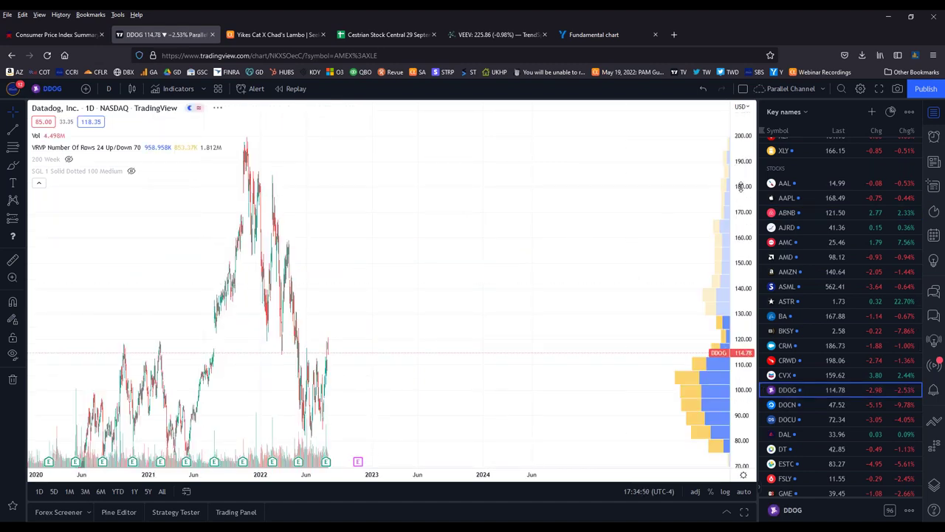
left_click_drag(740, 186, 731, 356)
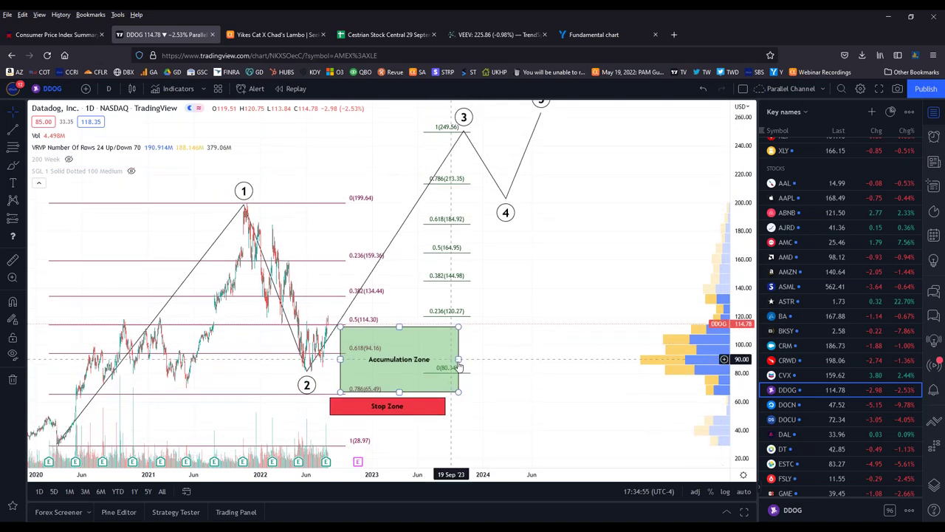
left_click_drag(531, 355, 648, 336)
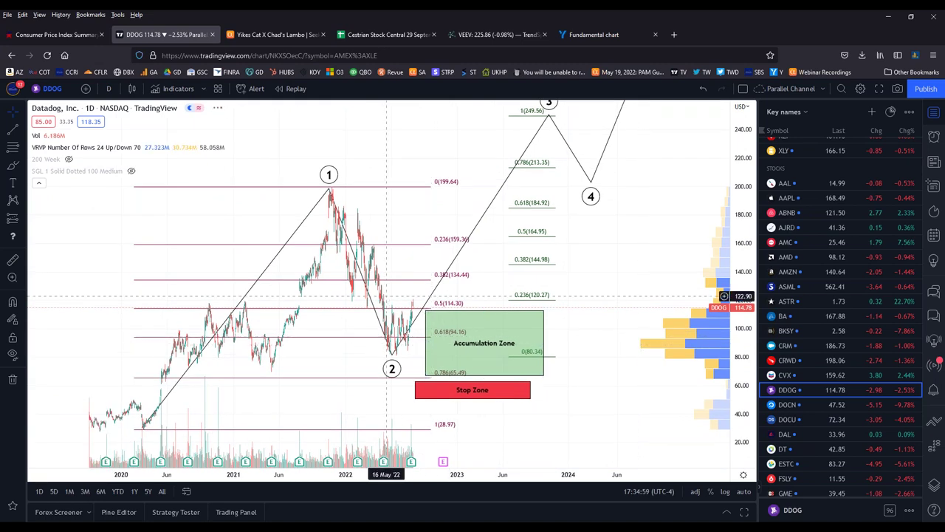
left_click(456, 347)
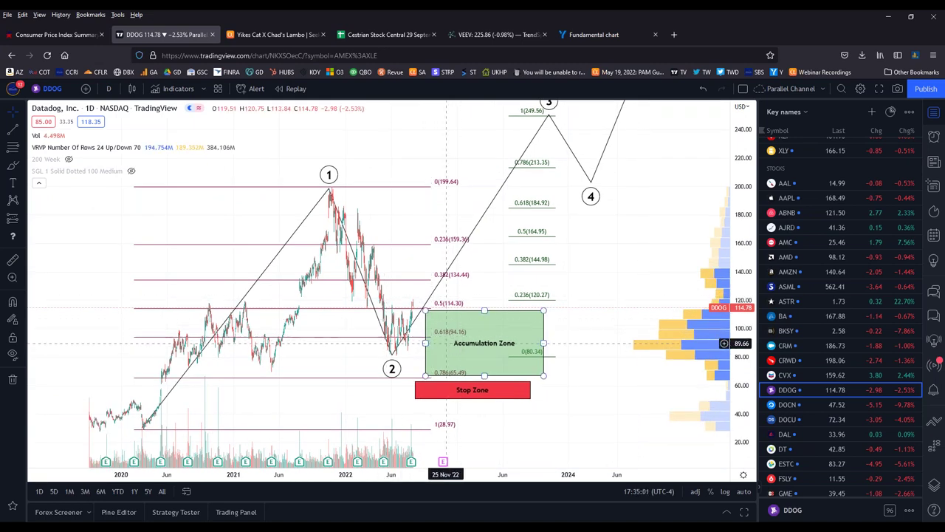
left_click_drag(749, 214, 737, 283)
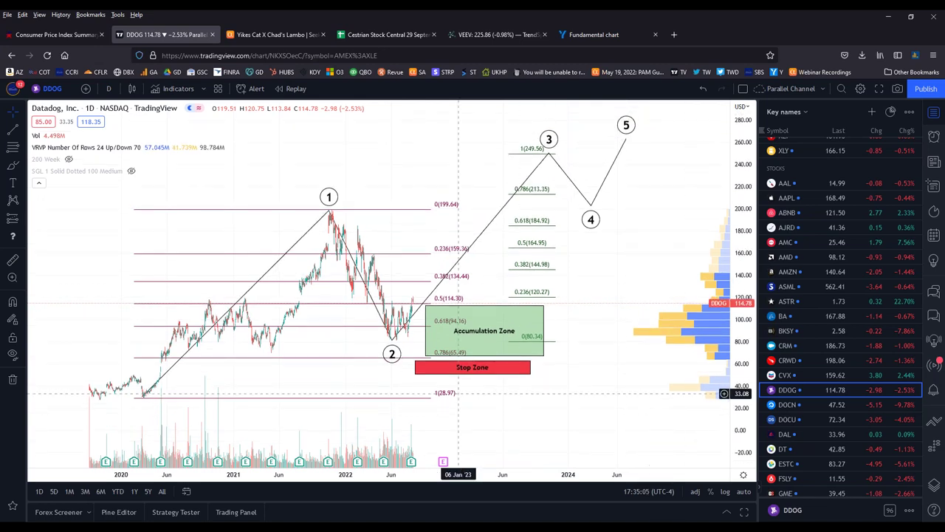
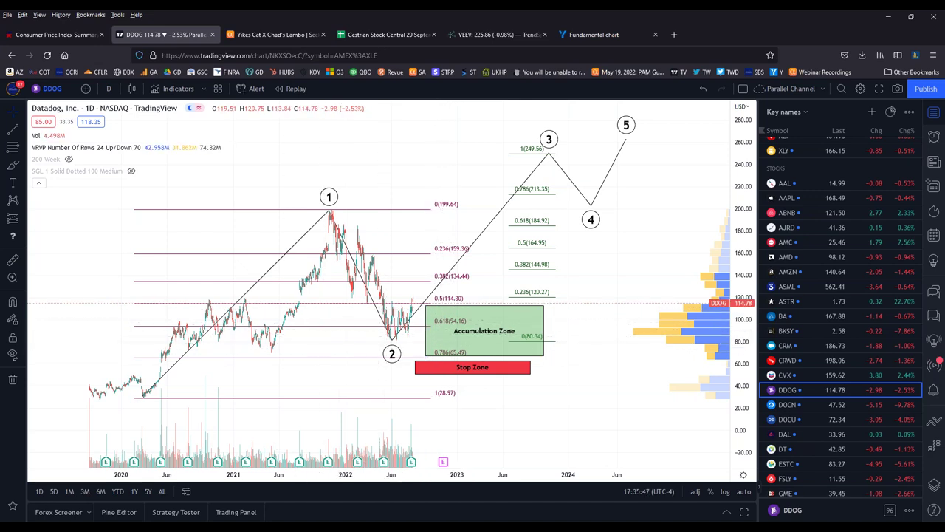
- Switch to the DDOG workbook in Excel, maximize it and examine quarterly revenue growth and TTM revenue for 30-Jun-22
mouse_move(277, 528)
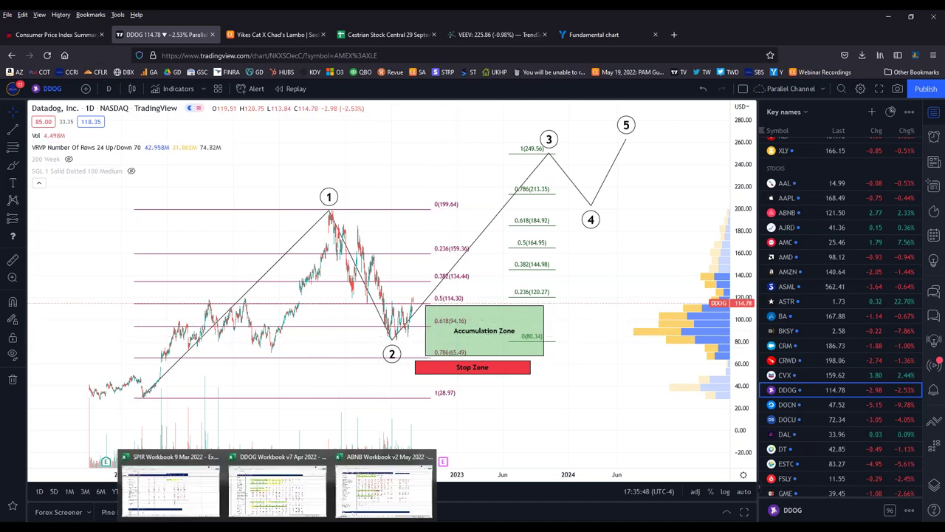
left_click(282, 489)
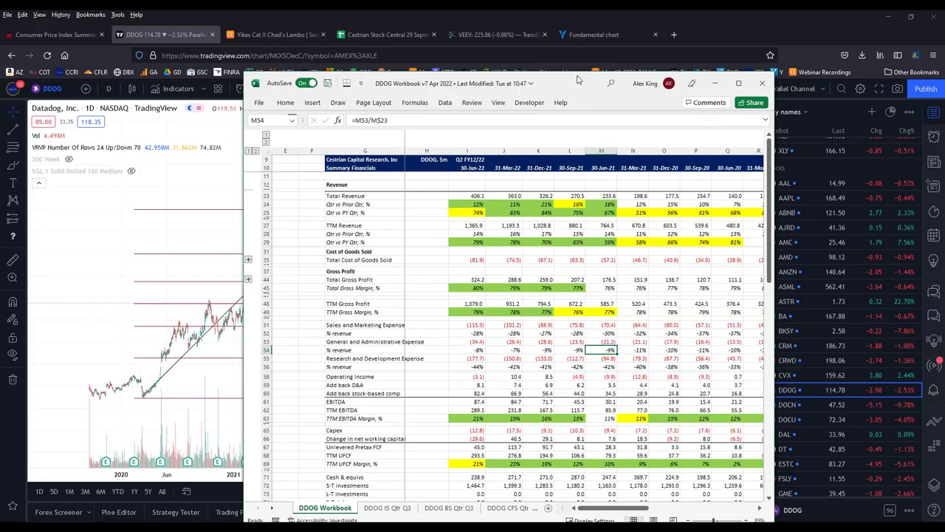
double_click(578, 79)
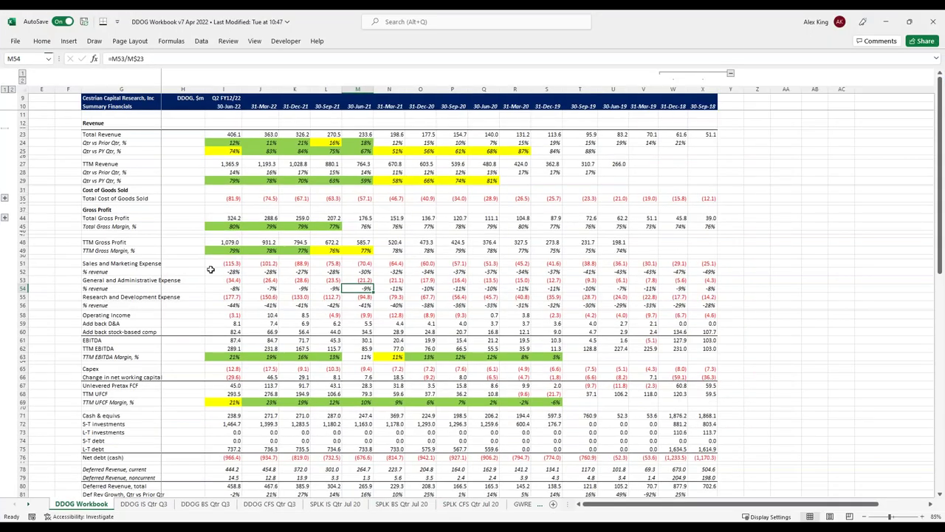
left_click(219, 153)
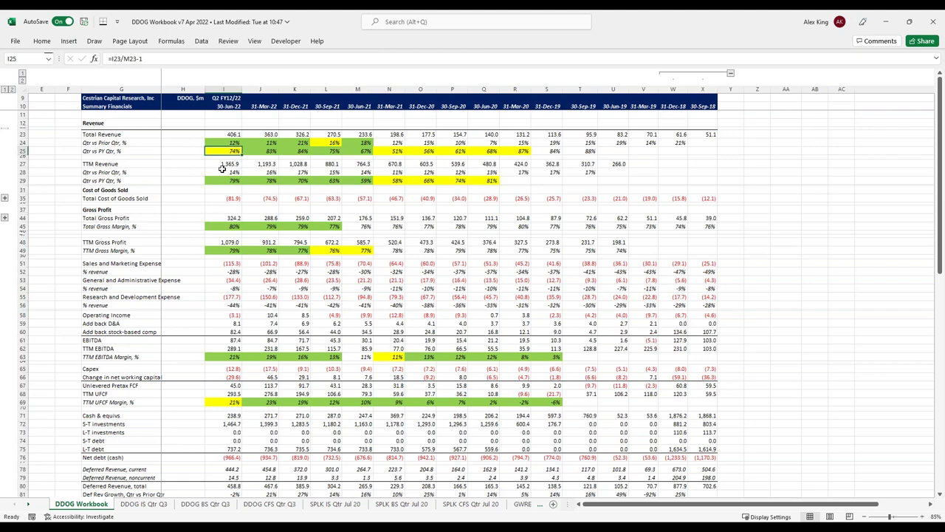
left_click(226, 165)
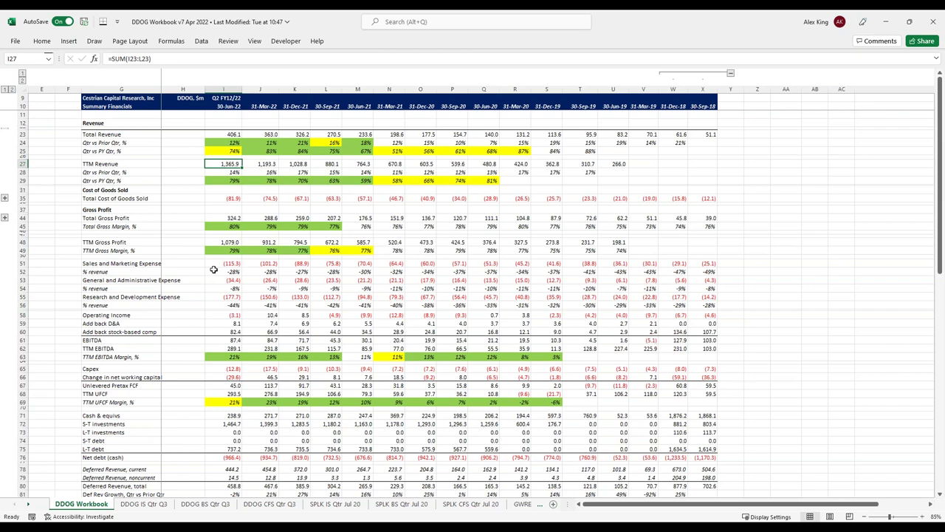
left_click(225, 151)
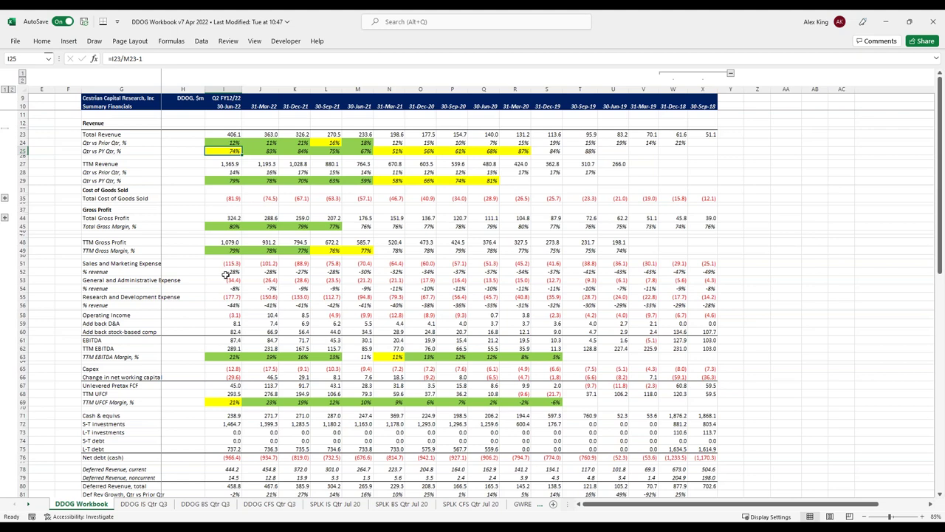
- Check DDOG's total gross margin, TTM gross margin and TTM UFCF margin for the 30-Jun-22 quarter
left_click(229, 227)
left_click(220, 251)
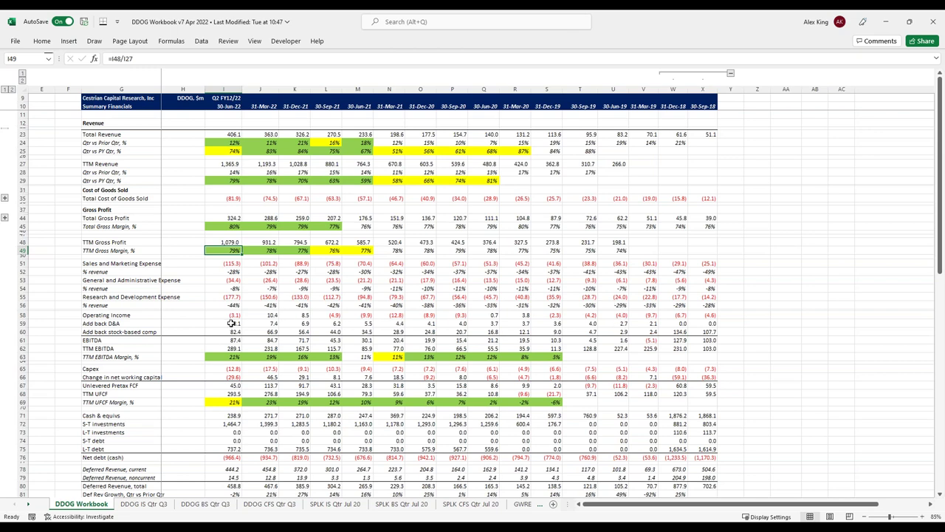
left_click(227, 403)
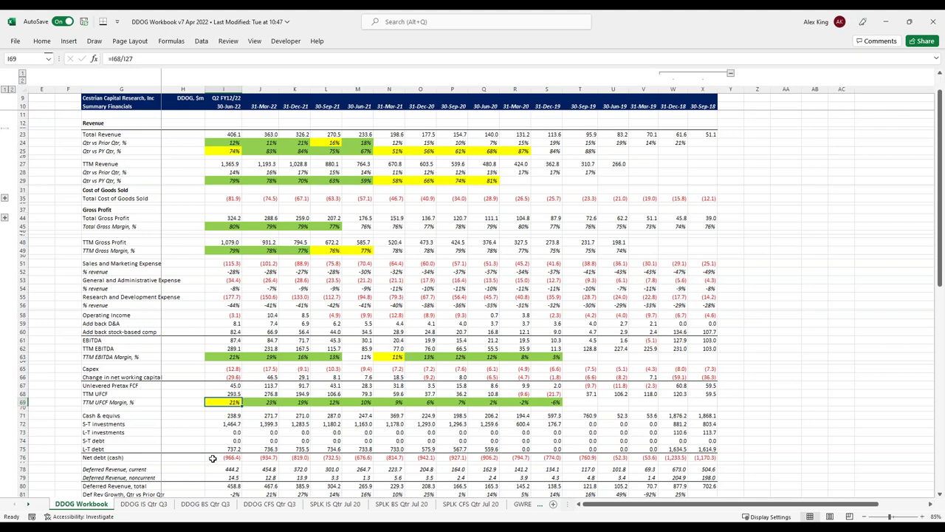
- Examine net debt, deferred revenue and RPO rows, comparing year-on-year RPO growth and RPO % TTM Revenue from 30-Jun-21 to 31-Dec-21
scroll(212, 458, "down", 1)
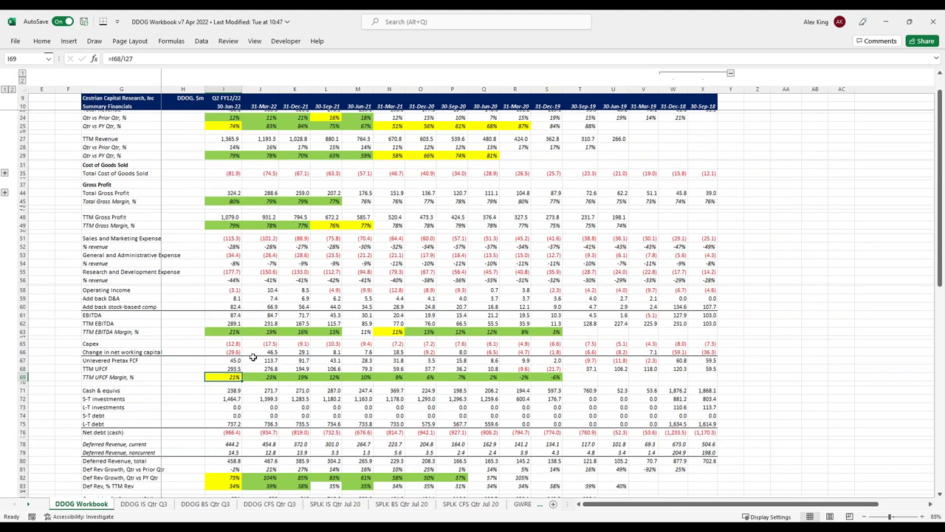
scroll(230, 430, "down", 2)
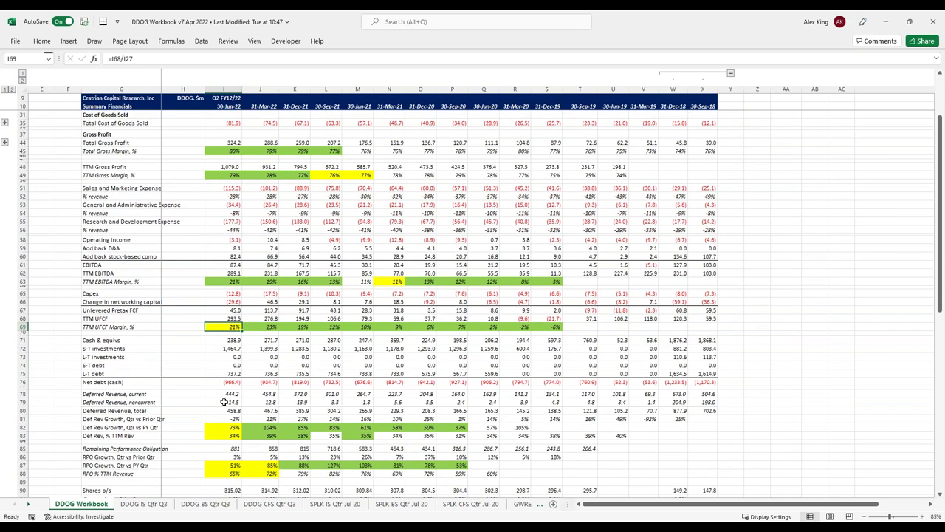
scroll(214, 443, "down", 1)
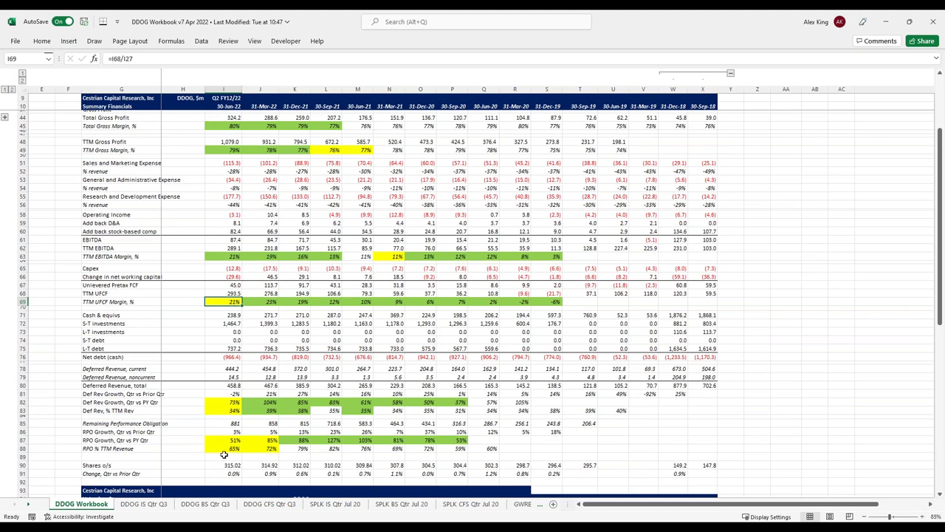
left_click(365, 441)
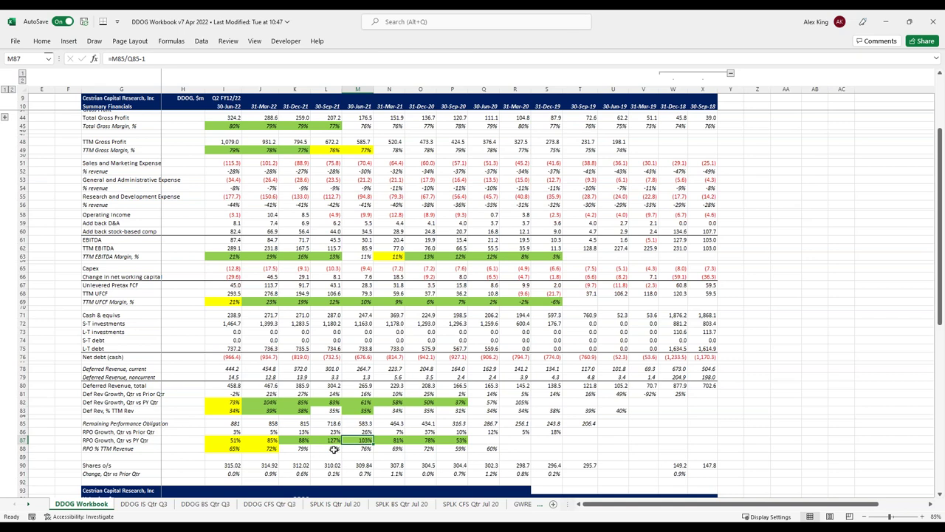
left_click(334, 449)
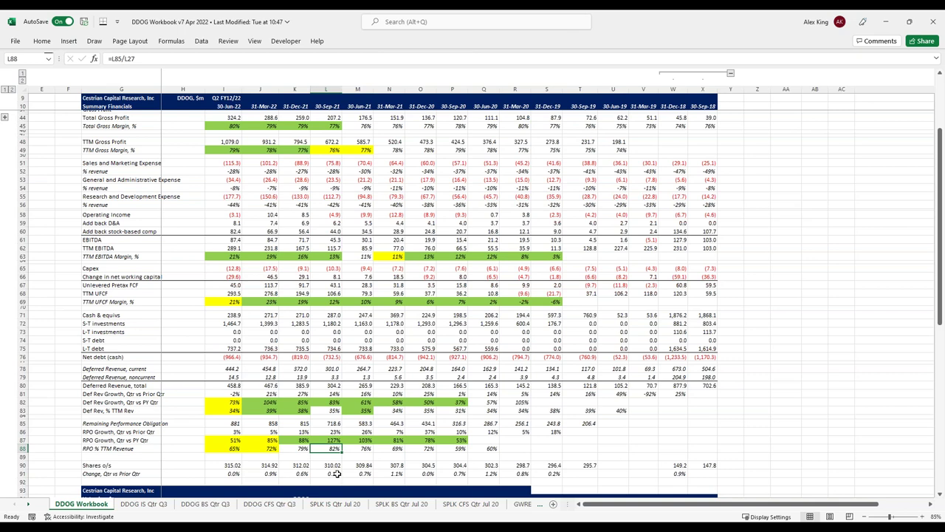
left_click(295, 449)
left_click(334, 450)
left_click(299, 450)
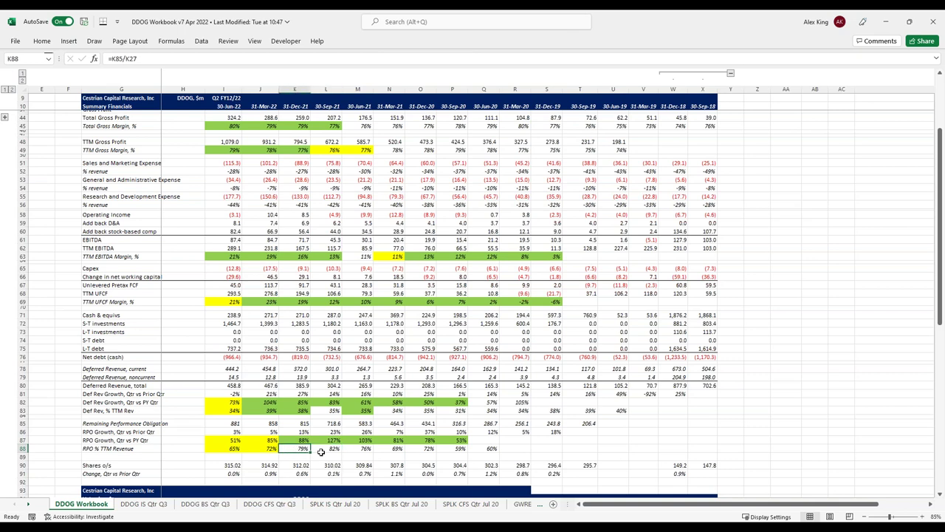
left_click(362, 439)
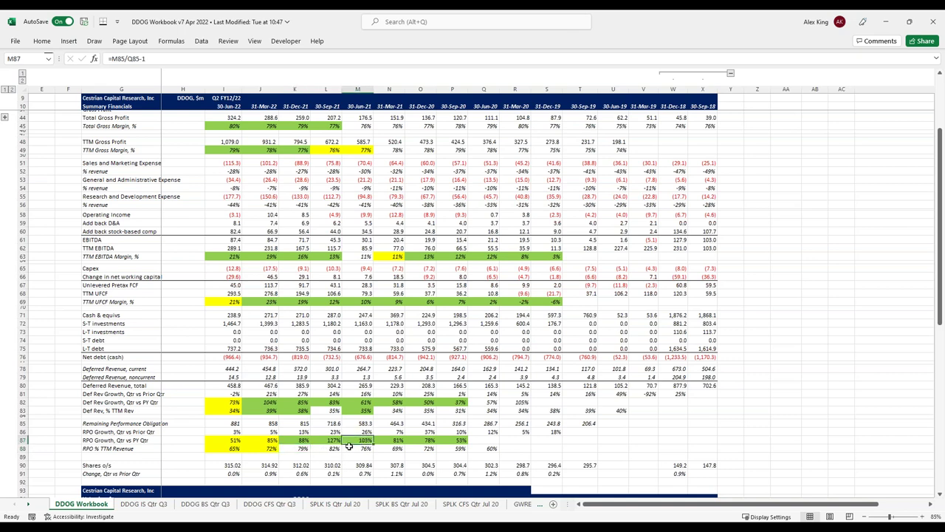
left_click_drag(353, 441, 330, 440)
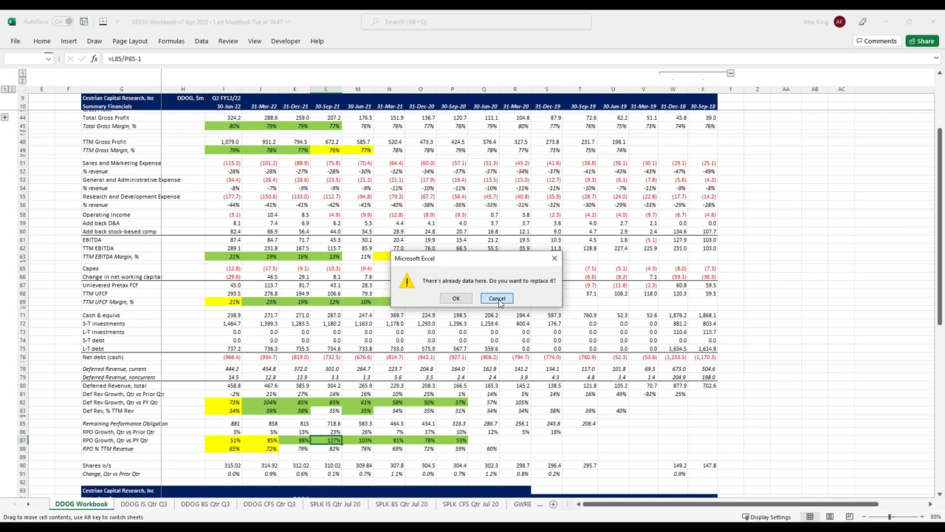
left_click(497, 300)
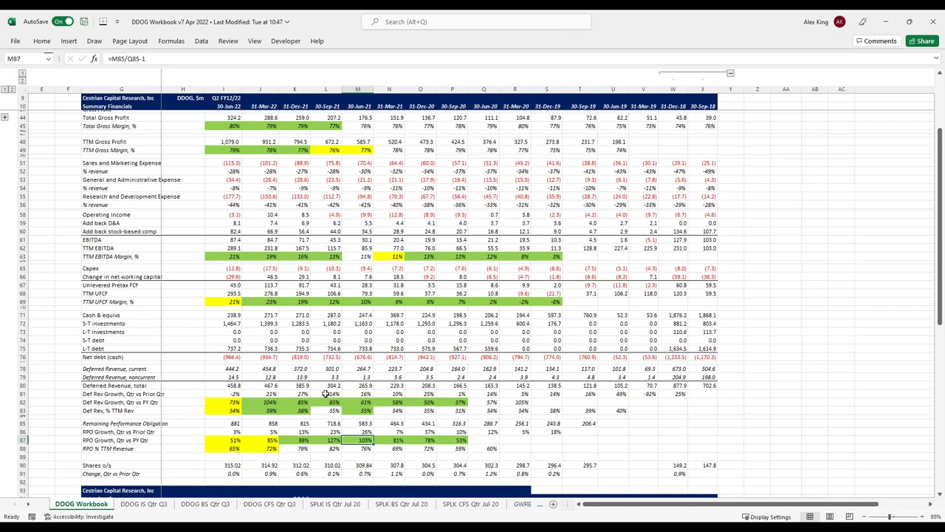
- Compare year-on-year TTM revenue growth across the 30-Sep-21, 31-Dec-21 and 31-Mar-22 quarters
scroll(324, 393, "up", 5)
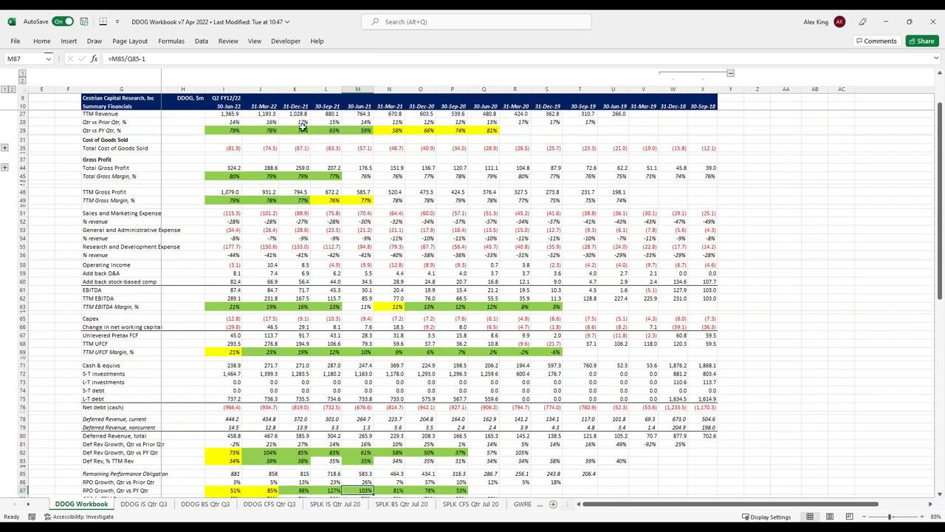
left_click(332, 130)
key("Left")
key("Left")
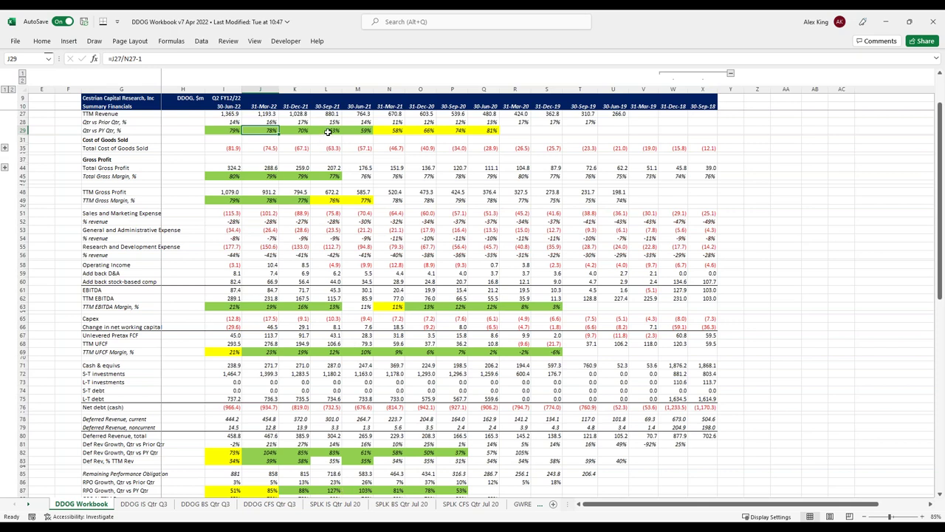
left_click(294, 131)
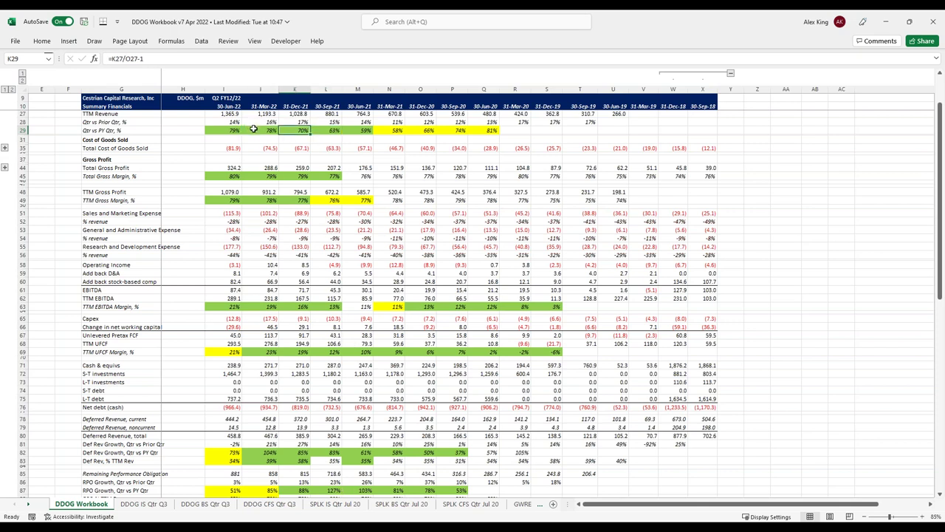
left_click(255, 130)
- Check the year-on-year RPO growth for the 31-Mar-22 and 30-Jun-22 quarters
scroll(299, 354, "down", 1)
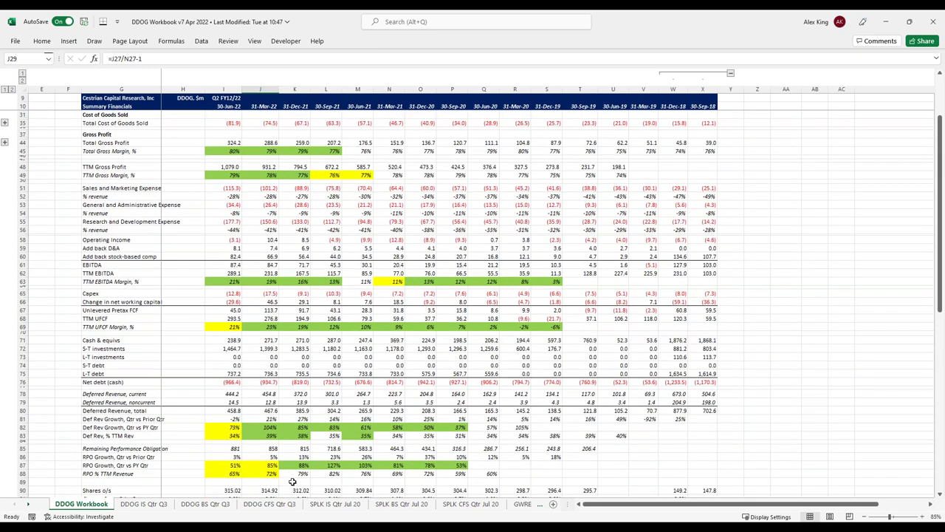
left_click(249, 465)
left_click(232, 467)
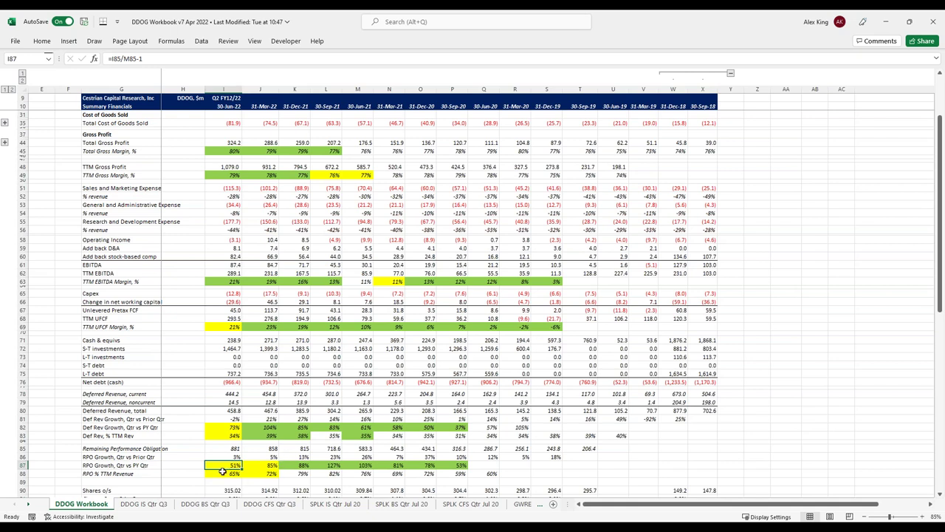
left_click(192, 463)
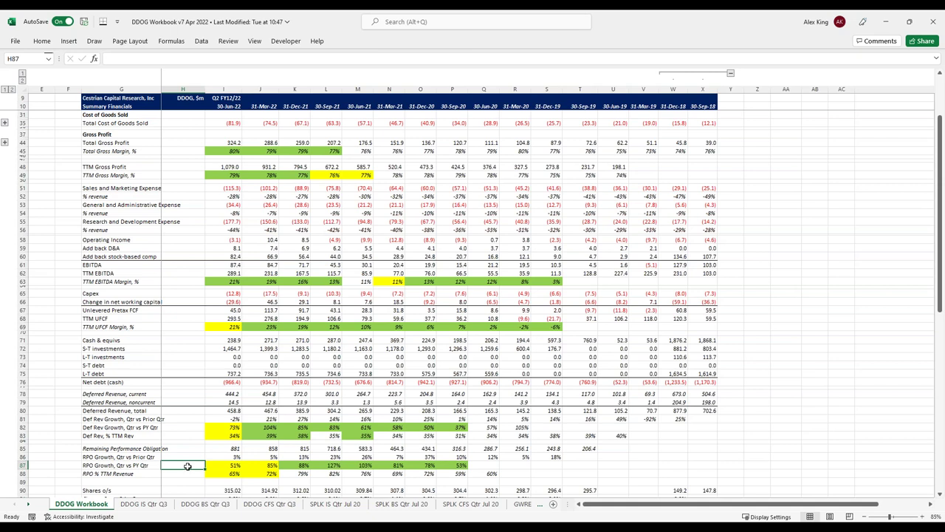
- Examine DDOG's valuation section, including its EV/TTM Revenue multiple
scroll(187, 465, "down", 4)
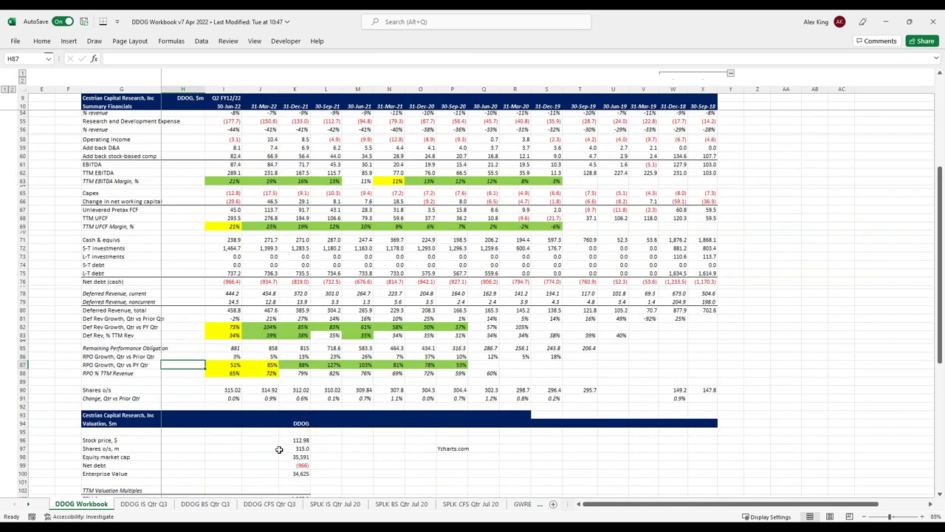
scroll(274, 462, "down", 1)
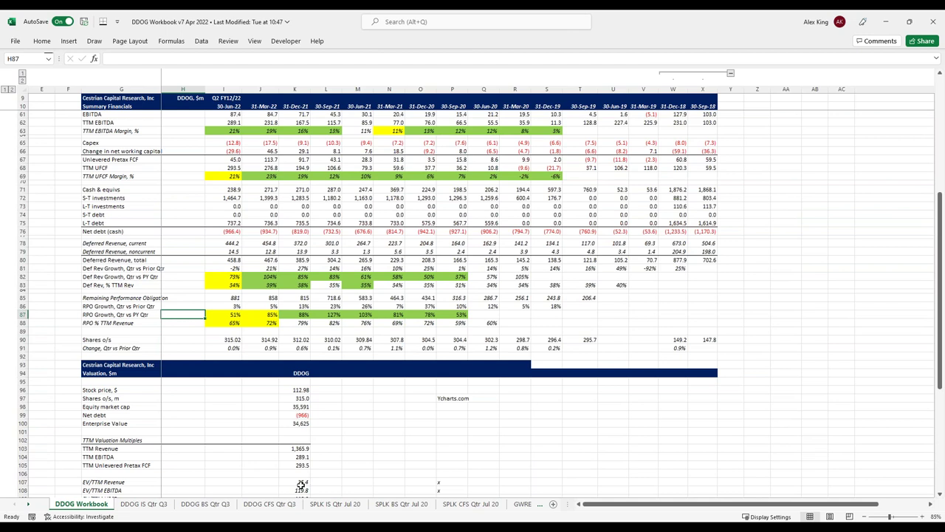
left_click(291, 481)
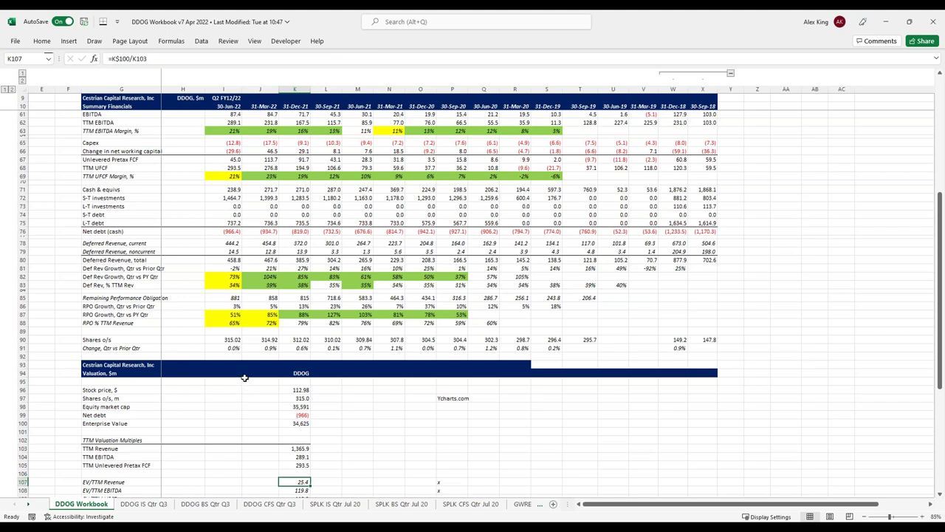
- Review the 30-Jun-22 year-on-year RPO growth against RPO as a percentage of TTM revenue
left_click(228, 314)
left_click(225, 324)
left_click(213, 315)
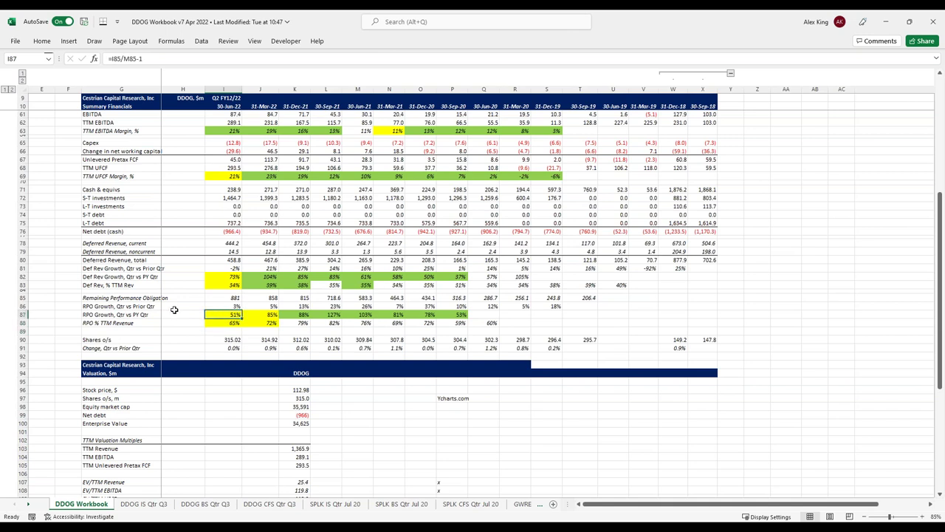
left_click(220, 323)
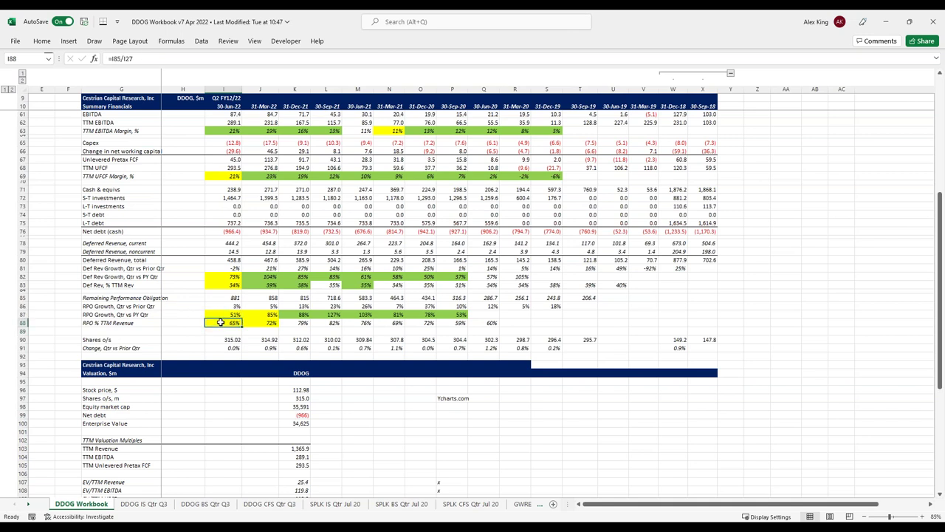
left_click(226, 315)
left_click(231, 320)
left_click(230, 315)
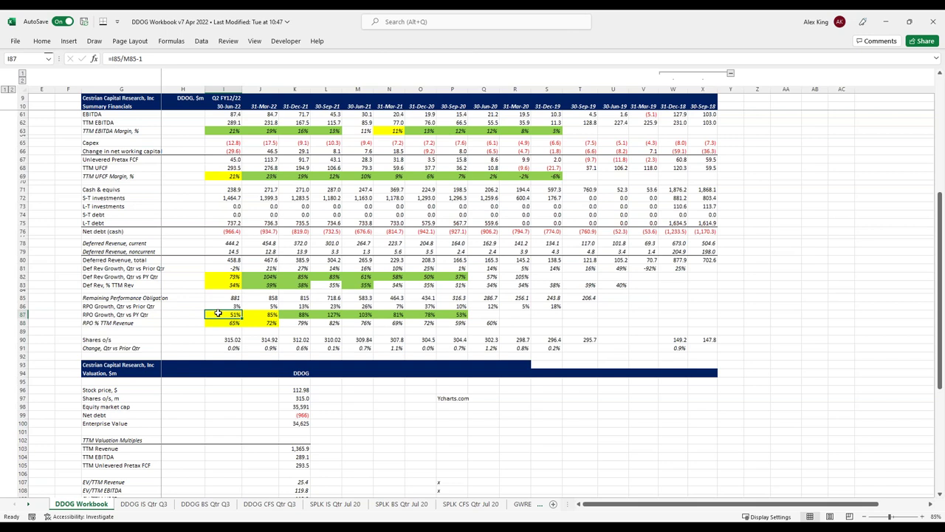
key("Down")
left_click(219, 315)
scroll(222, 315, "up", 5)
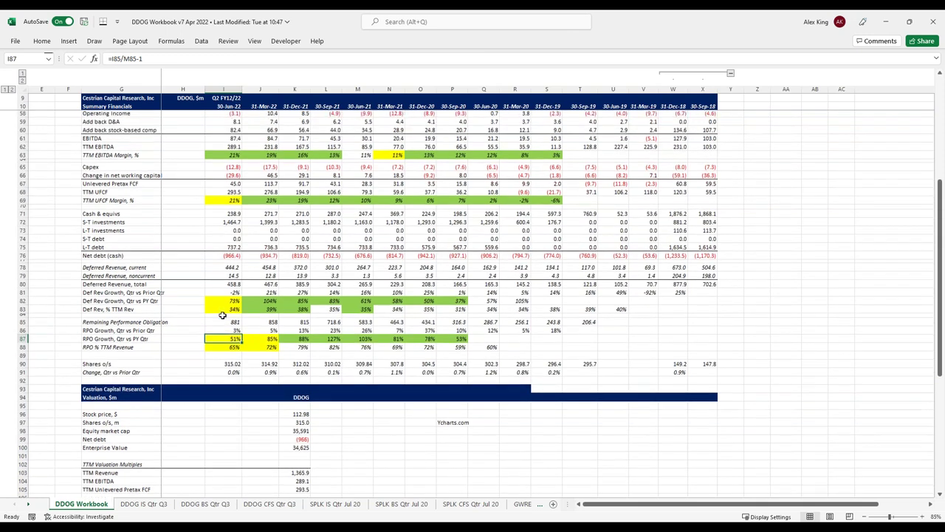
- Switch to the TradingView chart in Firefox and load SentinelOne (S) from the watchlist
mouse_move(204, 528)
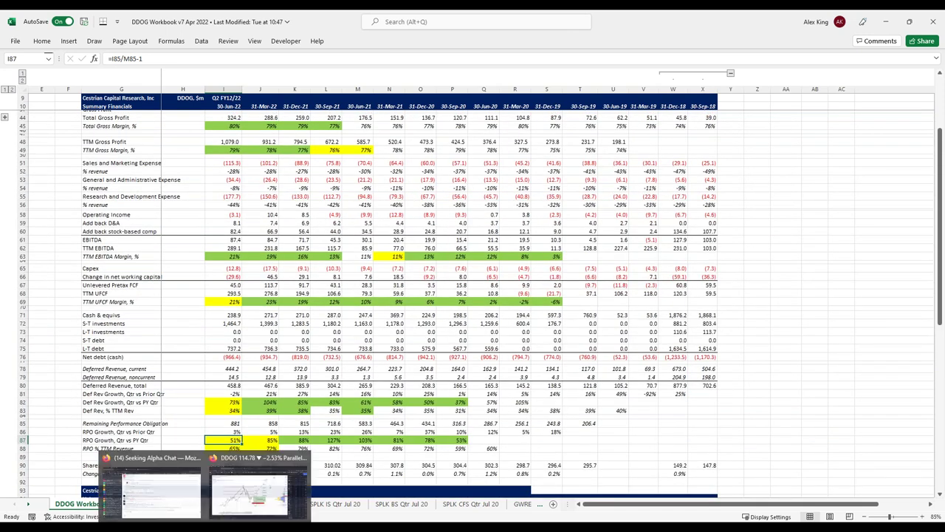
left_click(238, 492)
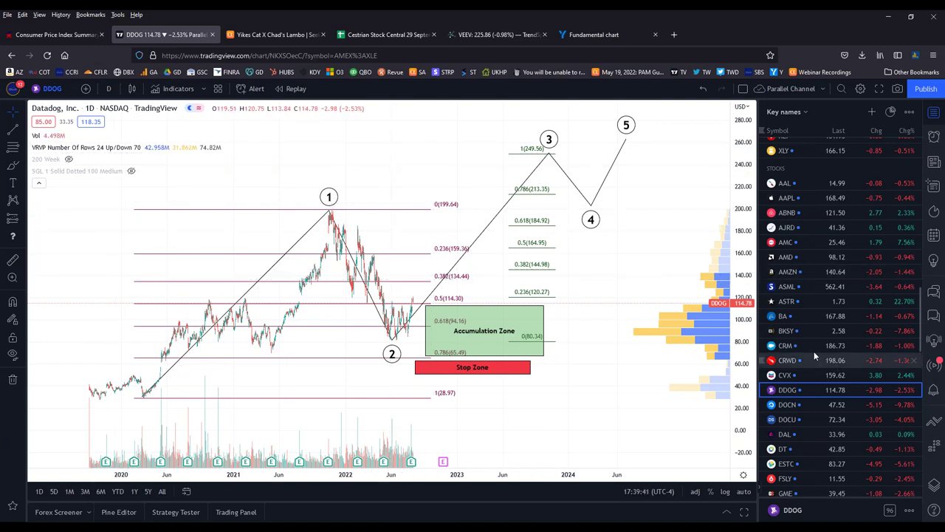
scroll(810, 338, "down", 5)
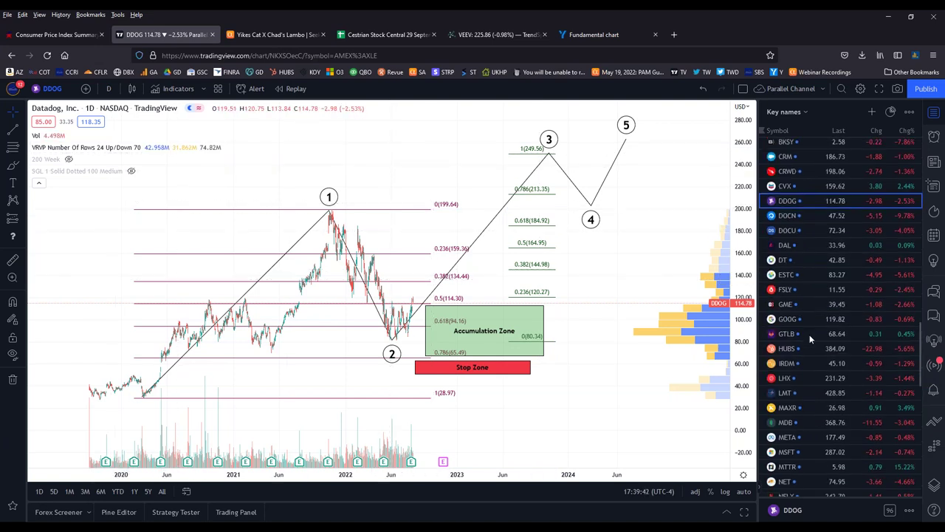
scroll(810, 337, "down", 4)
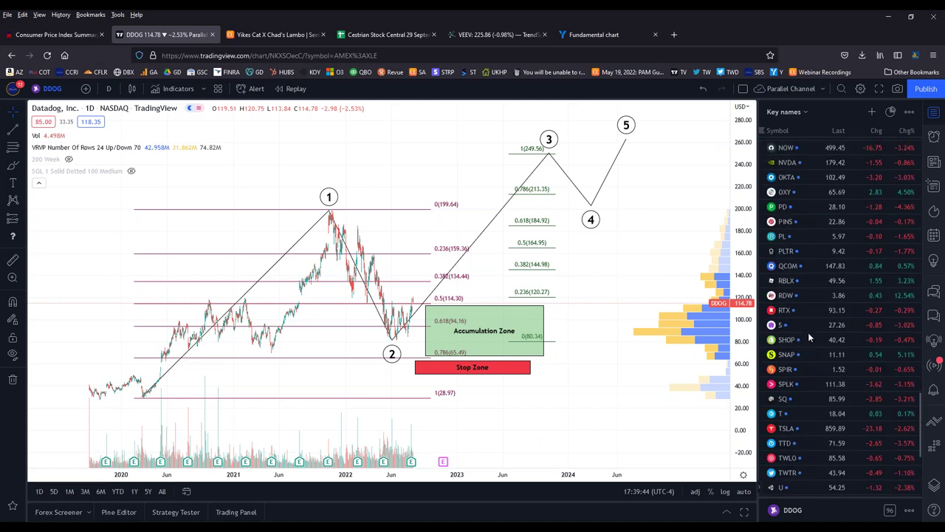
left_click(806, 324)
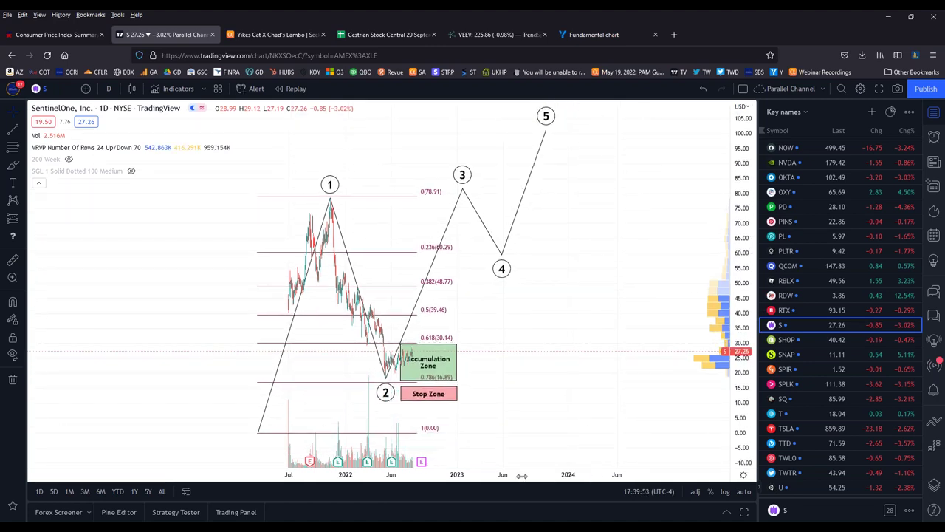
- Enlarge and reposition the SentinelOne chart to show all five waves, the Accumulation Zone and the Stop Zone
scroll(323, 447, "up", 3)
scroll(323, 447, "up", 1)
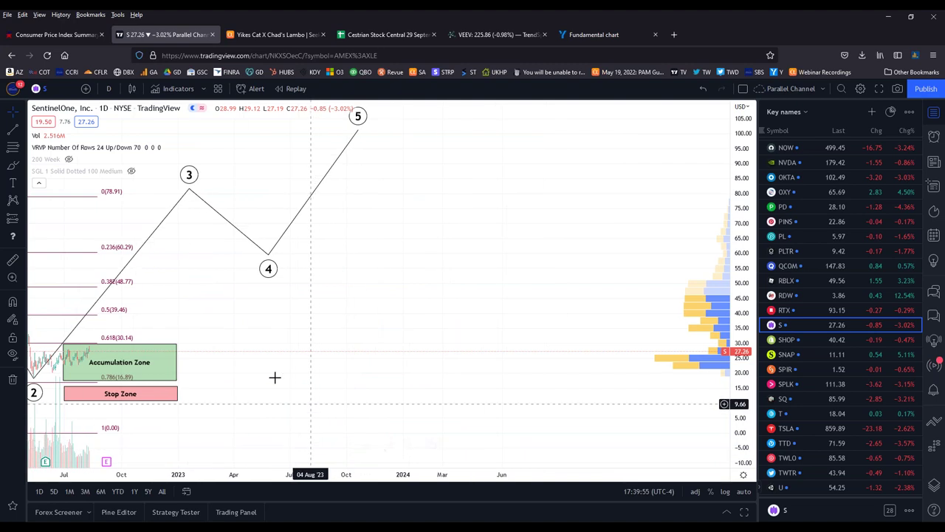
left_click_drag(303, 376, 605, 366)
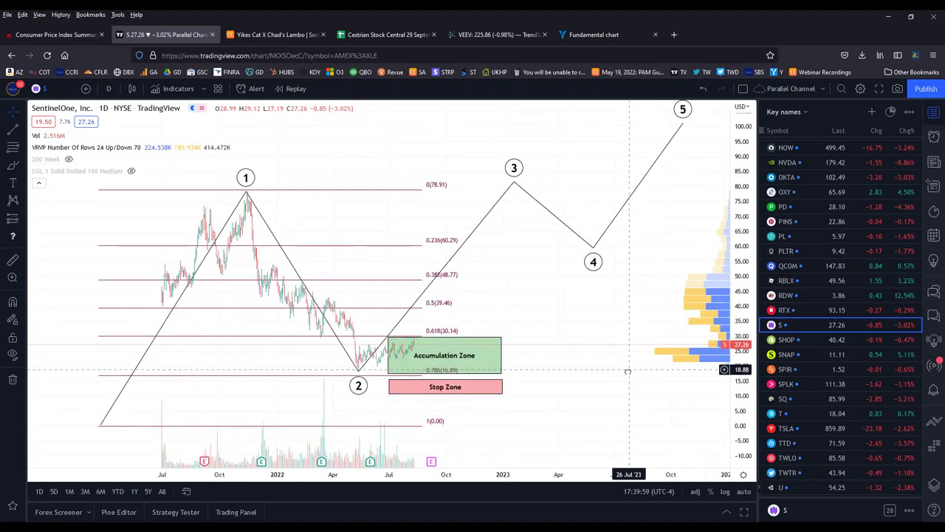